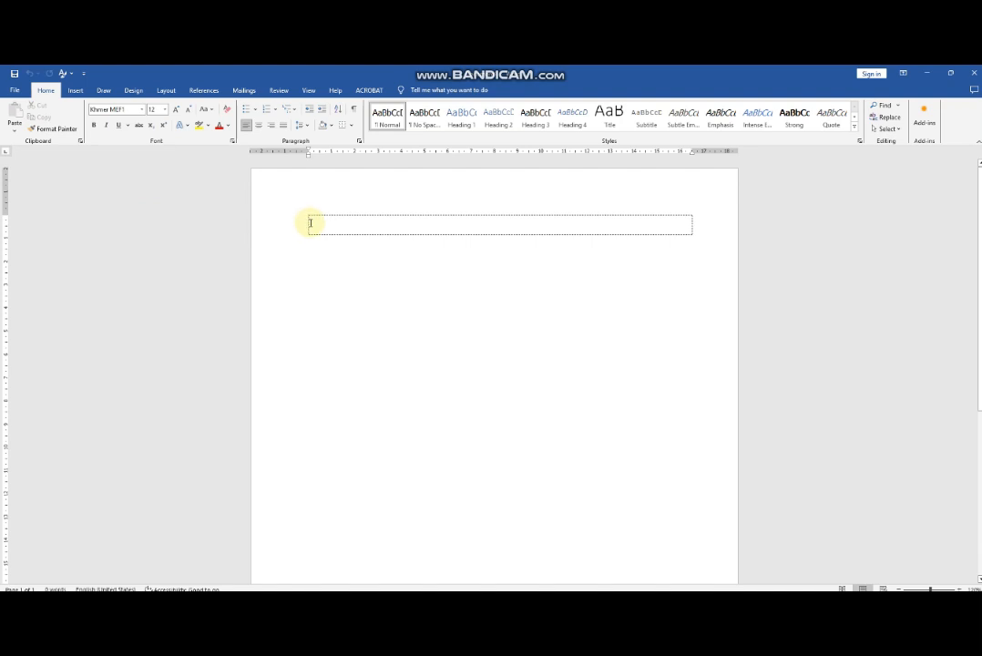
Open the page header for editing and enter the text "សាកលវិទ្យាល័យភូមិន្ទកសិកម្ម".
scroll(385, 419, "down", 1)
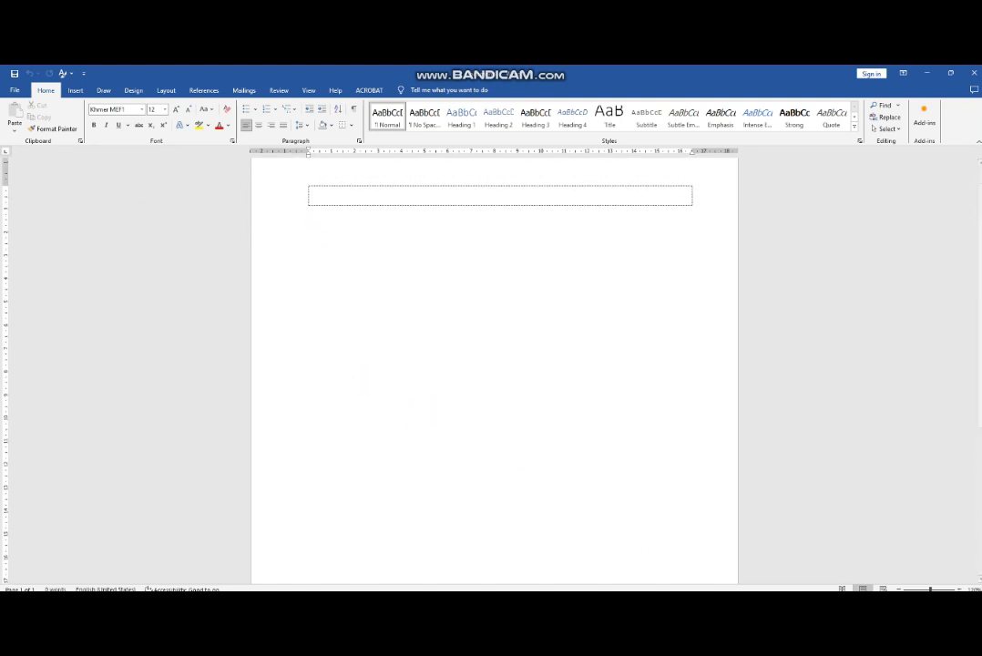
left_click(898, 588)
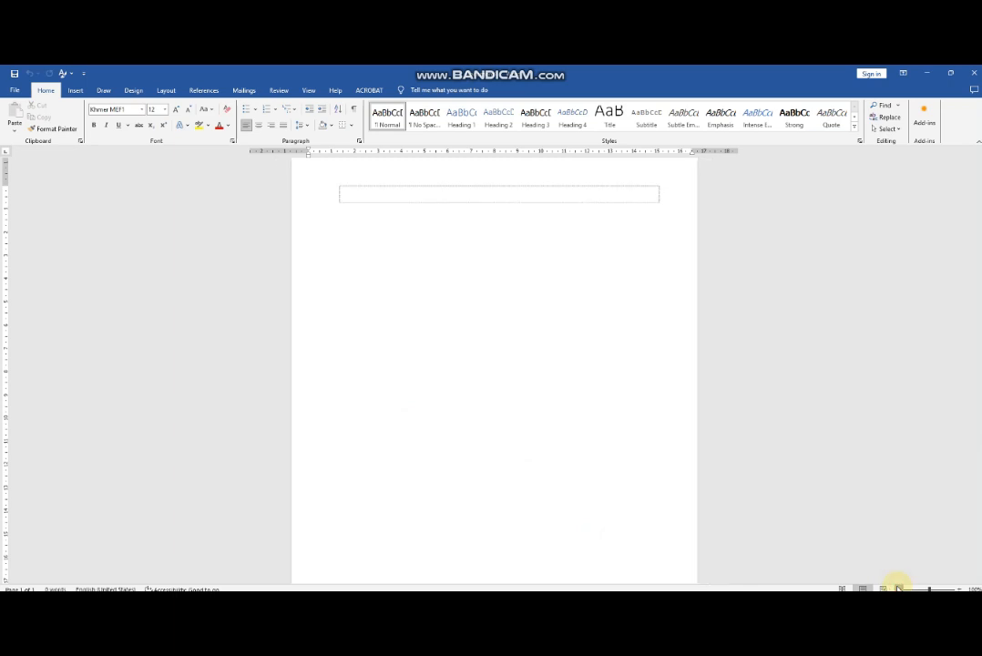
left_click(898, 588)
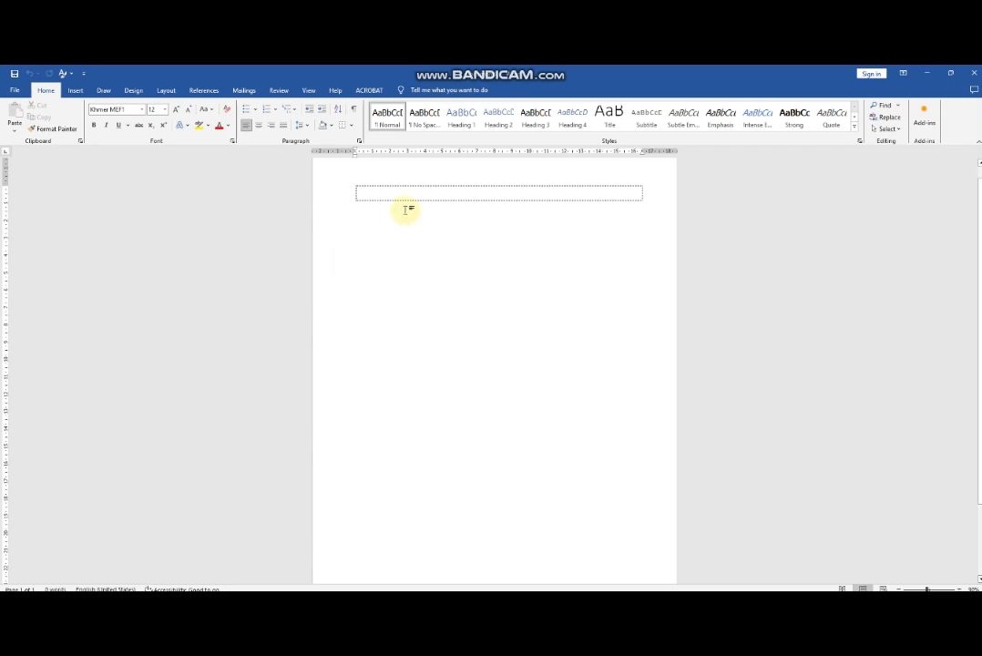
double_click(420, 177)
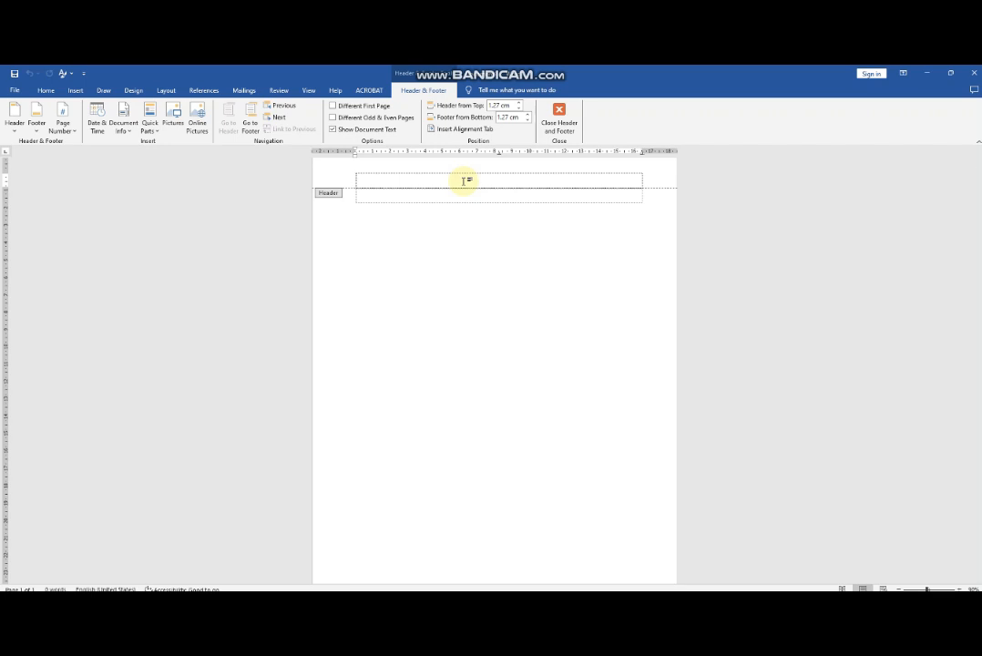
type("a")
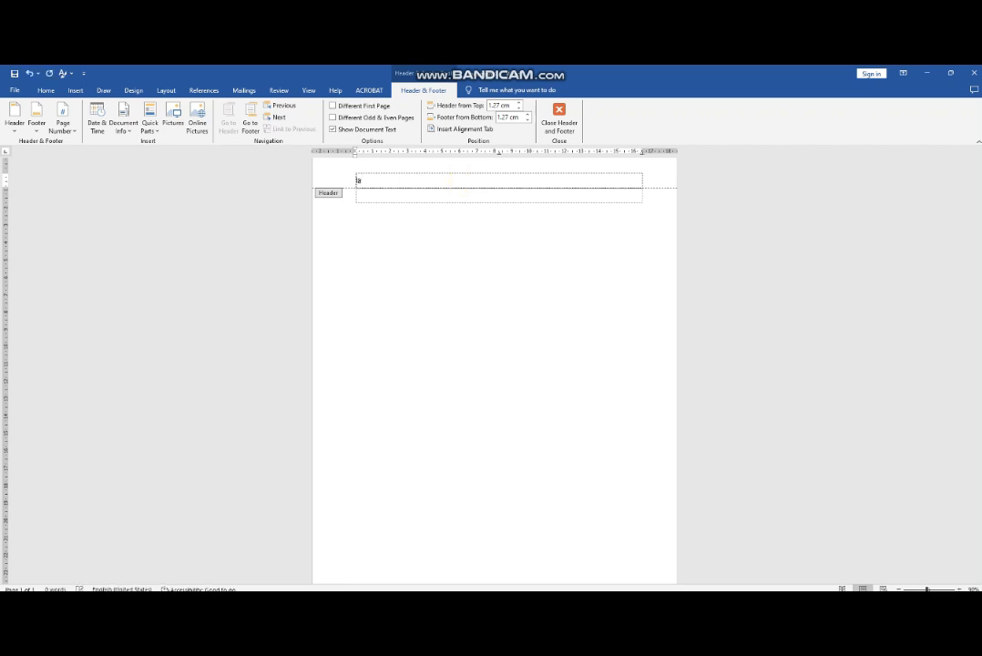
key("BackSpace")
left_click(466, 180)
type("ñាល")
key("BackSpace")
type("កលវិ")
type("ទ្យាល")
type("័យ")
type("អ")
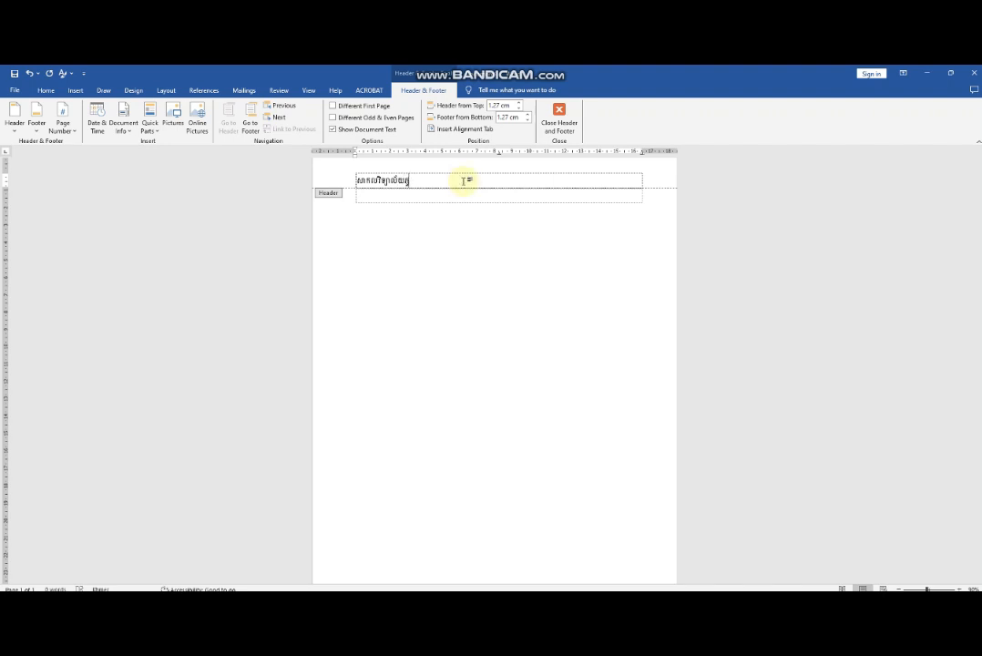
type("ង្គ")
type("ន្ទ")
type("កសិក")
type("ម្ម")
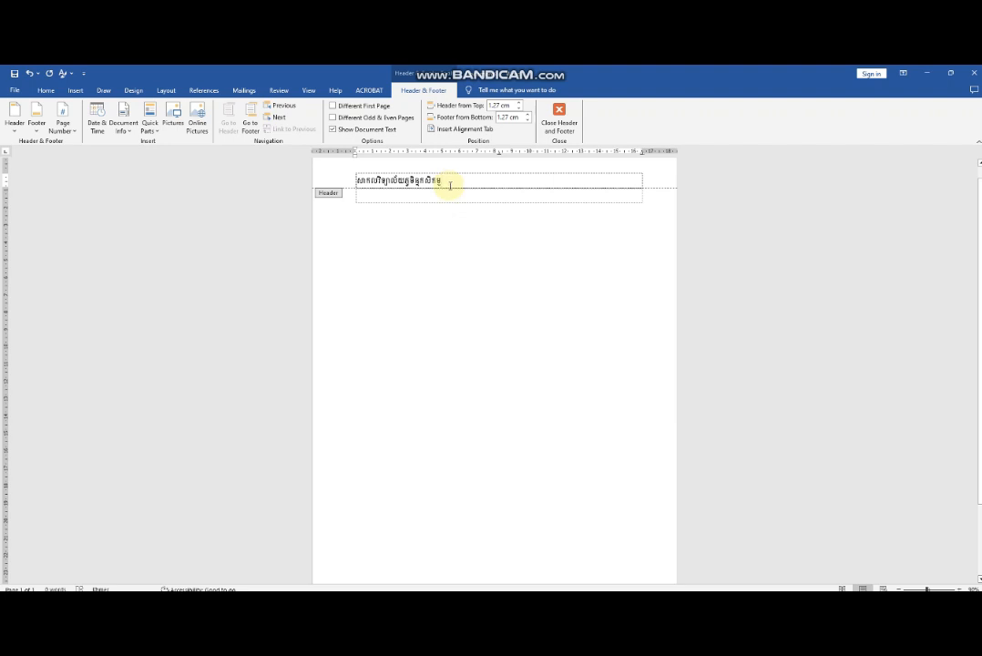
Open the Borders and Shading settings for the header paragraph and pick a thick 3 pt line style.
left_click(47, 91)
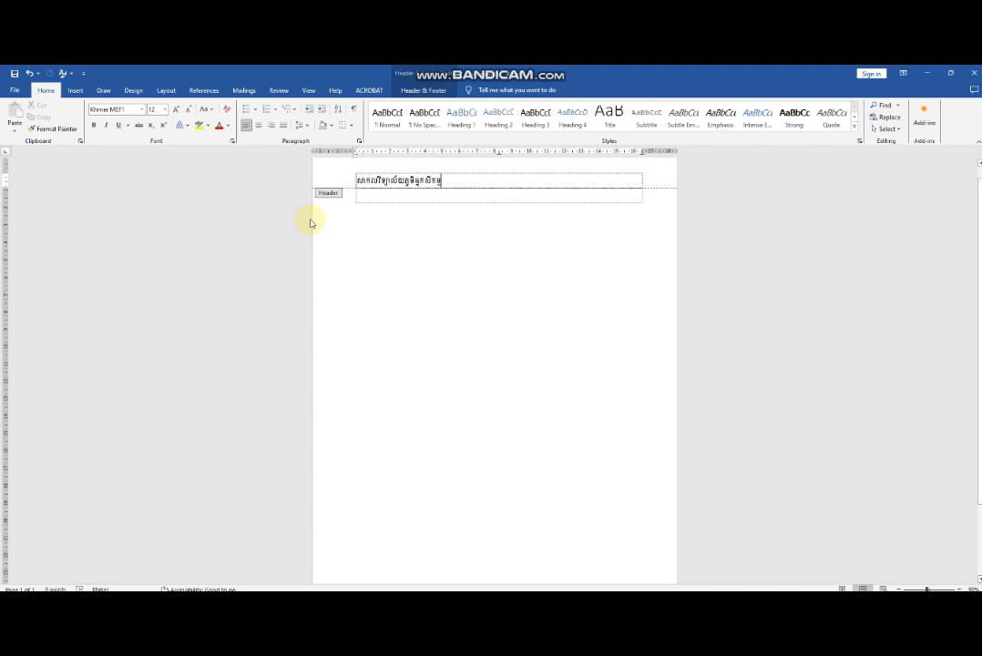
left_click(352, 127)
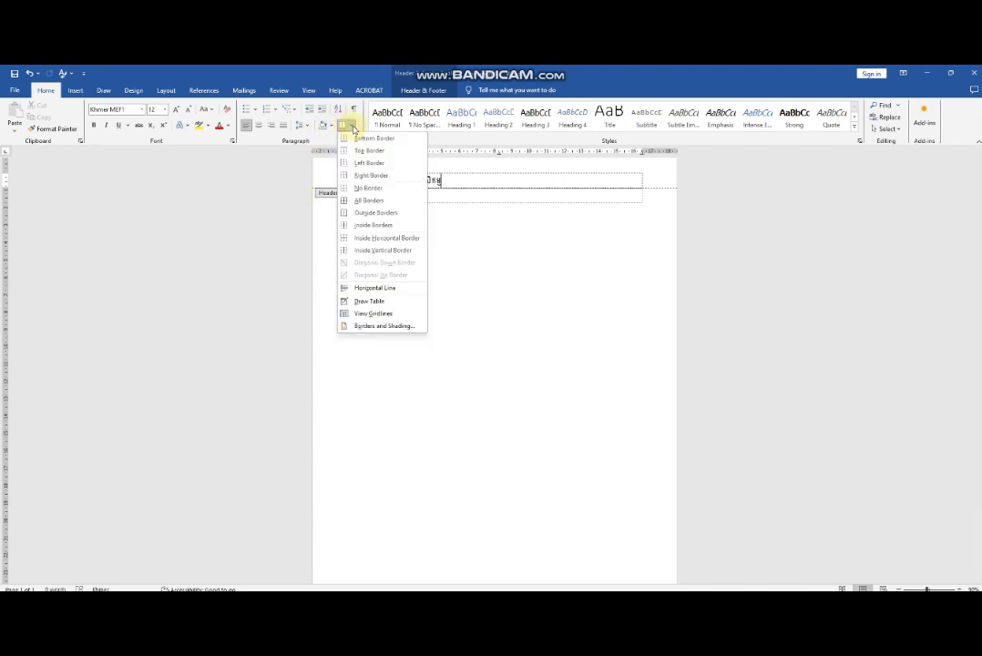
left_click(378, 327)
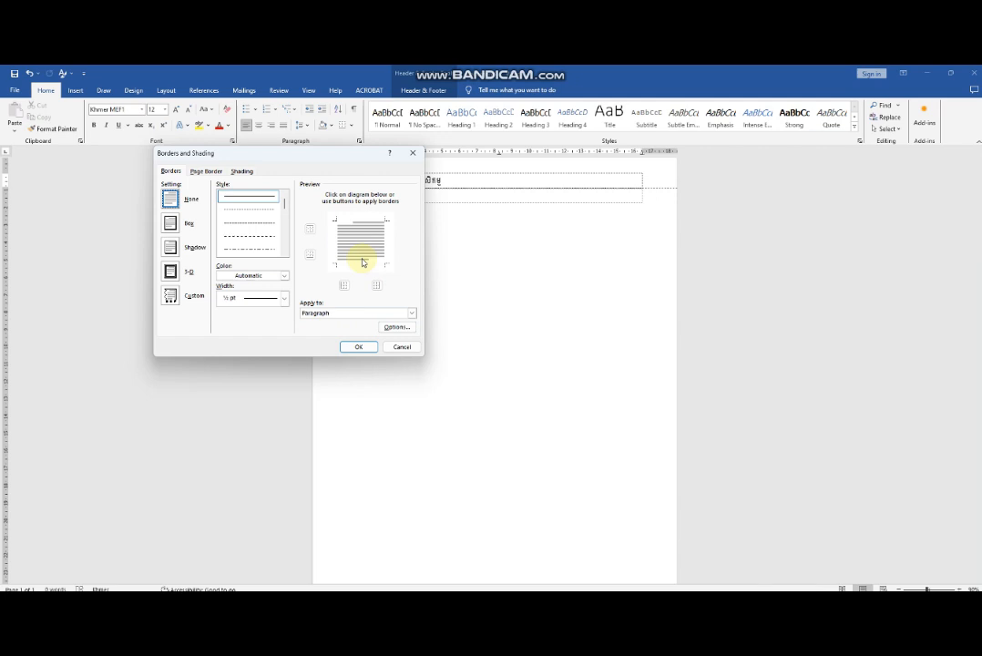
scroll(261, 250, "down", 5)
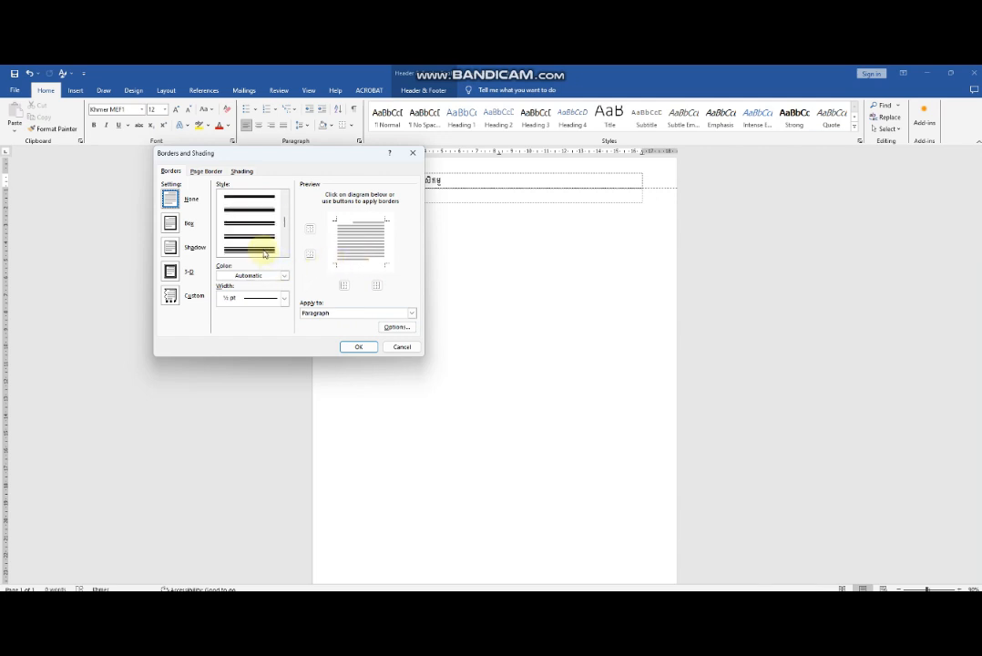
scroll(266, 243, "down", 3)
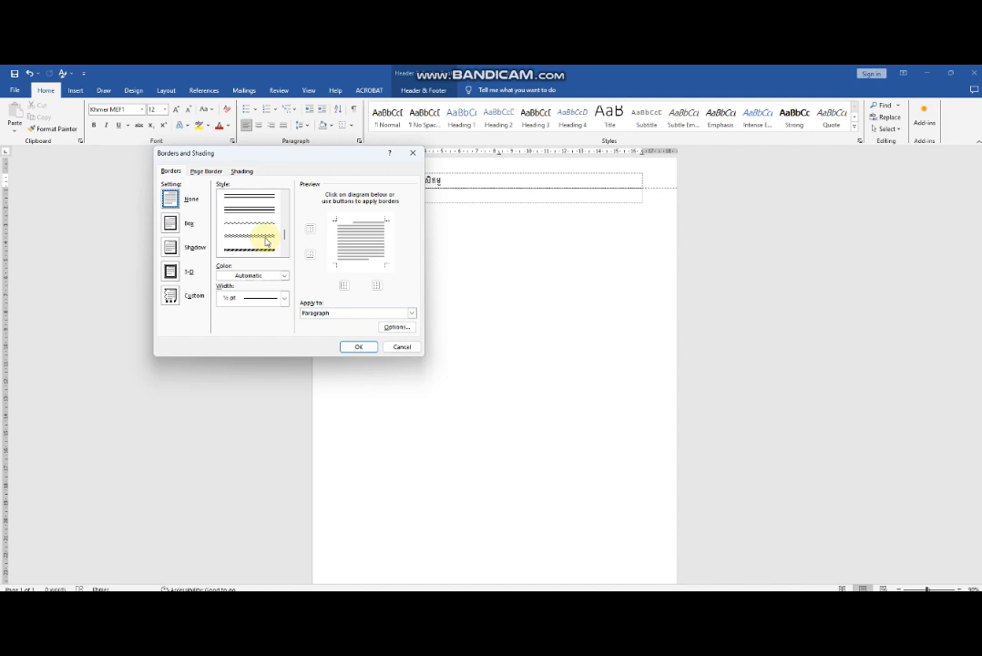
scroll(266, 241, "down", 2)
scroll(267, 241, "down", 2)
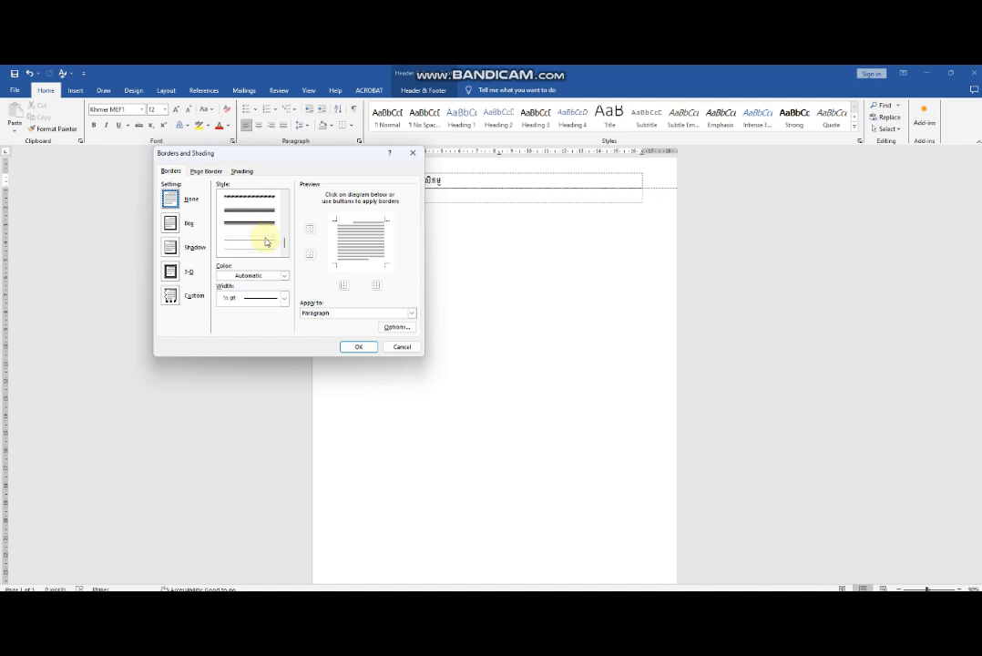
scroll(267, 241, "up", 10)
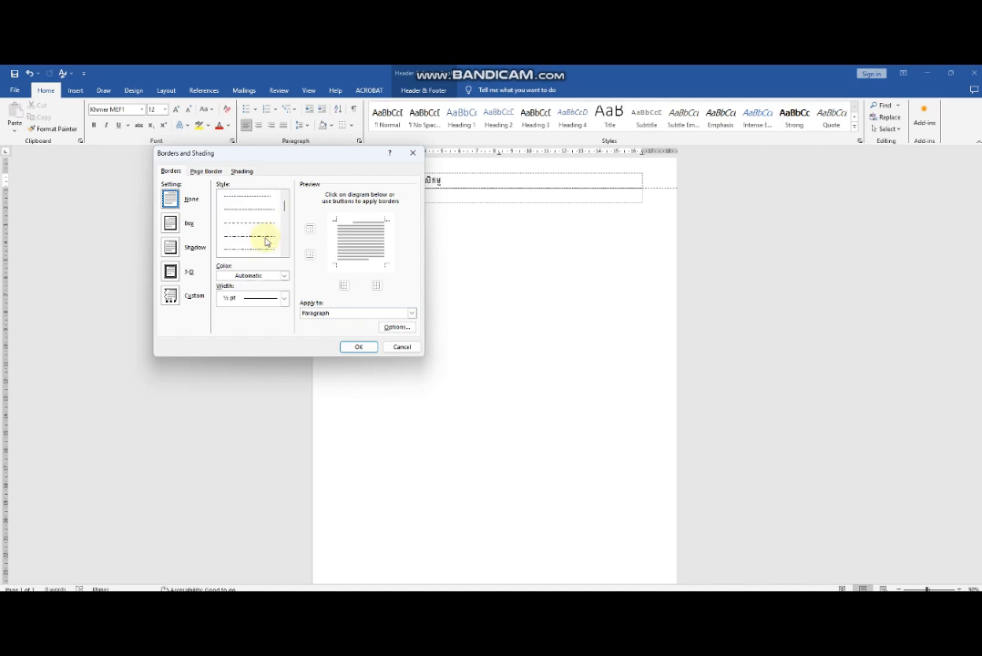
scroll(266, 241, "down", 2)
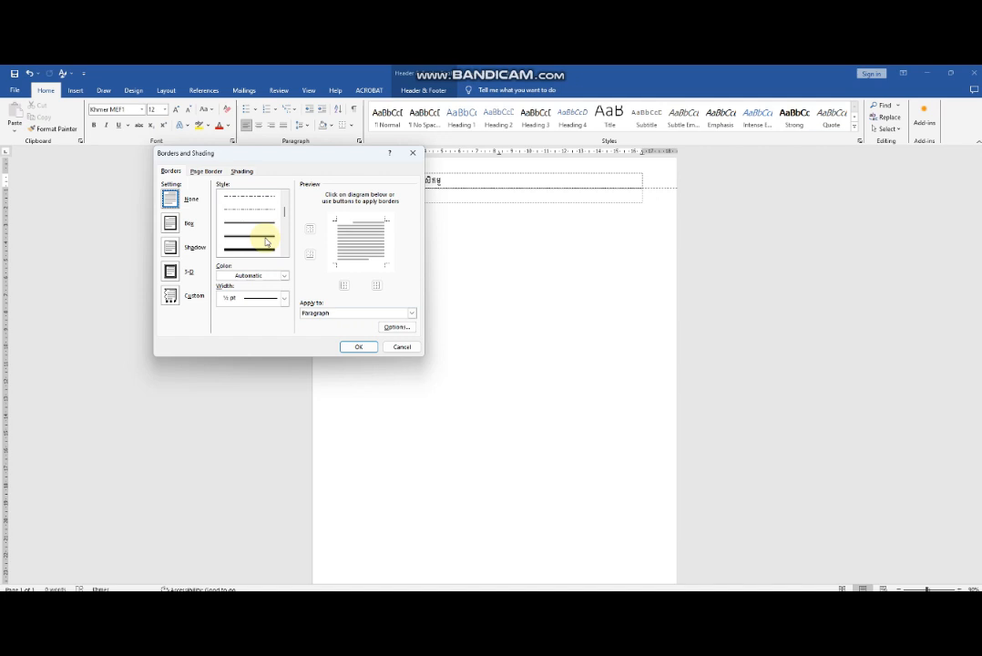
scroll(267, 241, "down", 2)
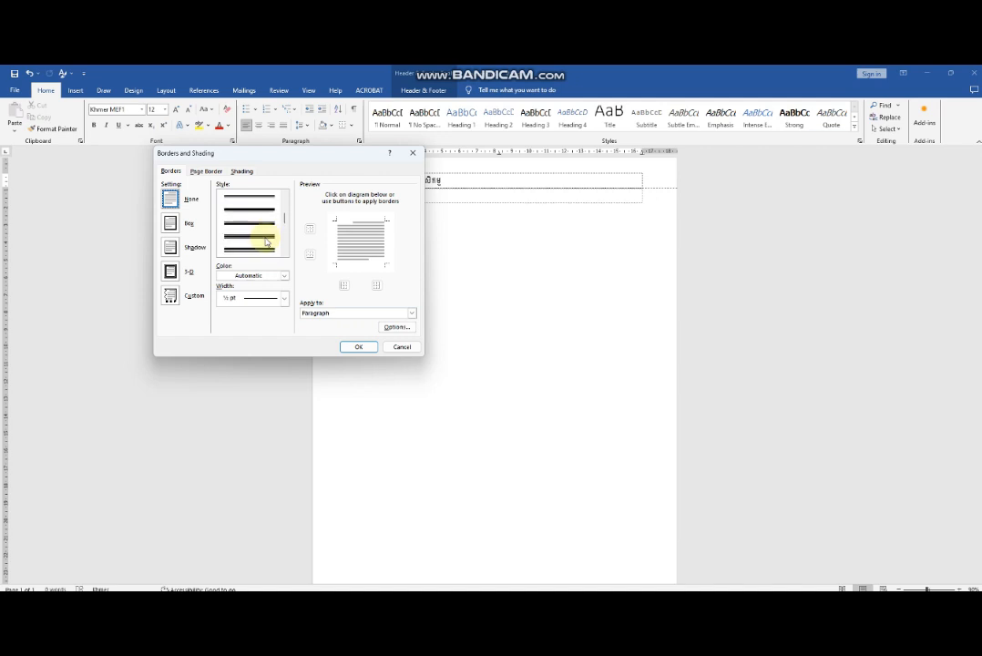
left_click(256, 210)
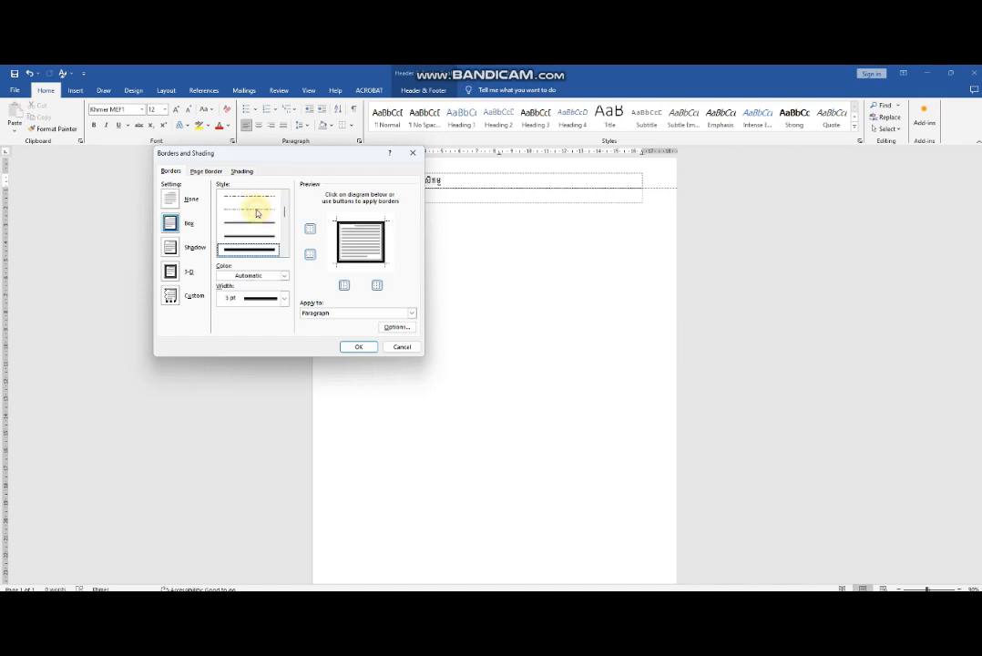
Remove the top, left and right borders so only the bottom border is applied under the header paragraph.
left_click(360, 222)
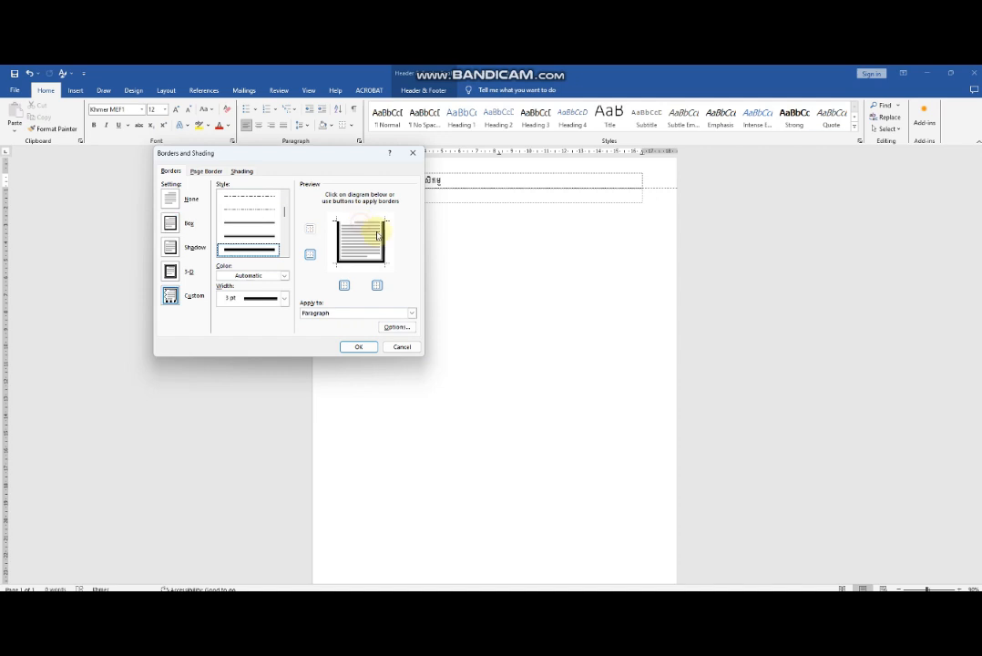
left_click(383, 240)
left_click(337, 241)
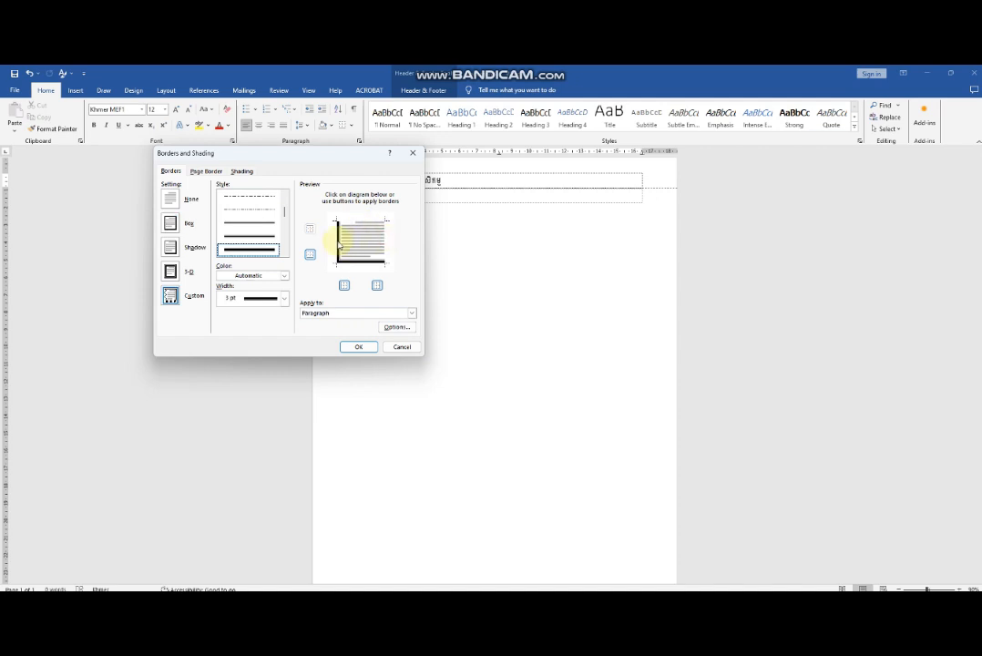
left_click(368, 347)
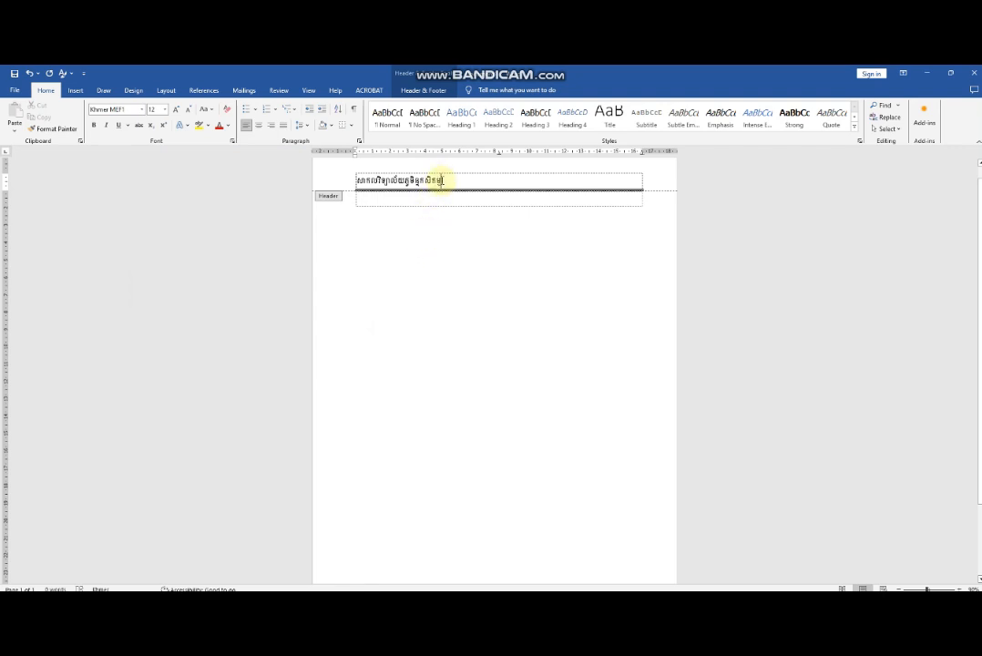
Set the header text's font to Khmer MEF2 and return to the document body.
left_click_drag(443, 180, 353, 181)
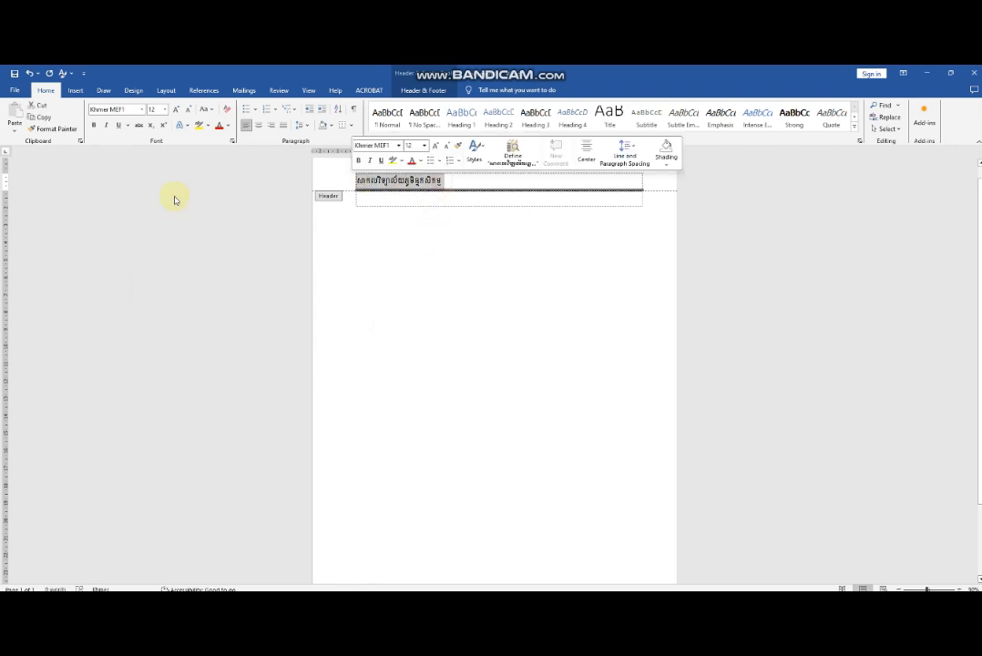
left_click(143, 109)
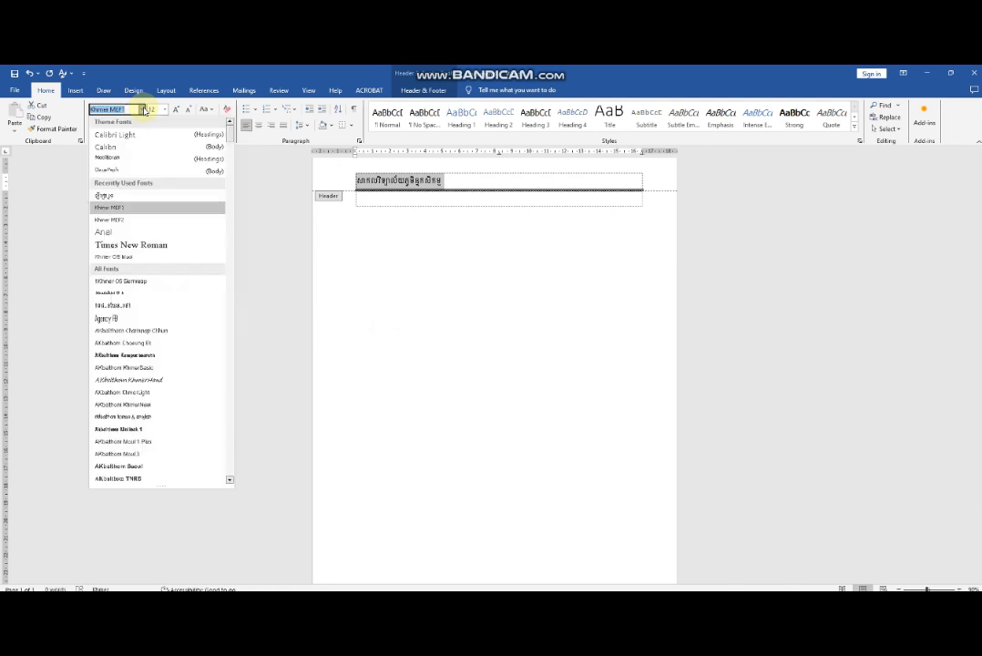
left_click(128, 220)
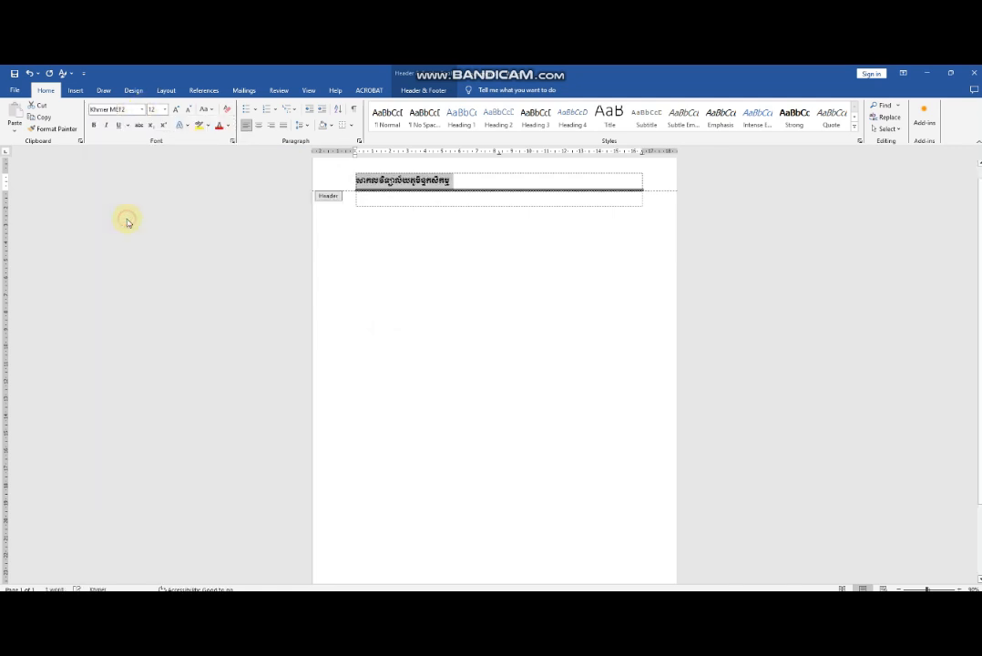
double_click(456, 221)
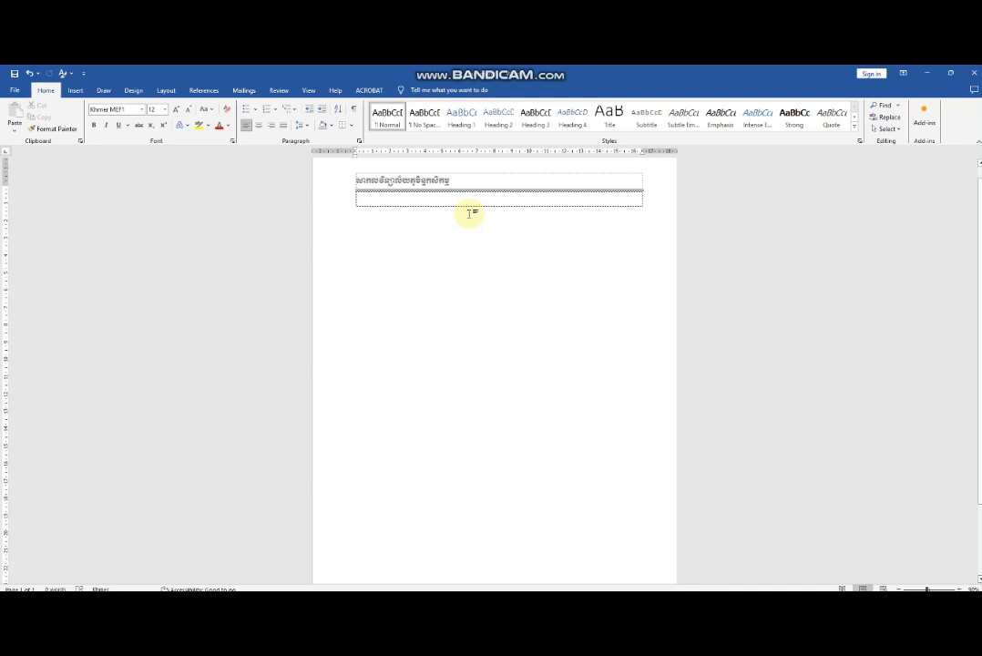
Add three blank lines to the document body and center the second line.
key("Return")
key("Return")
key("Return")
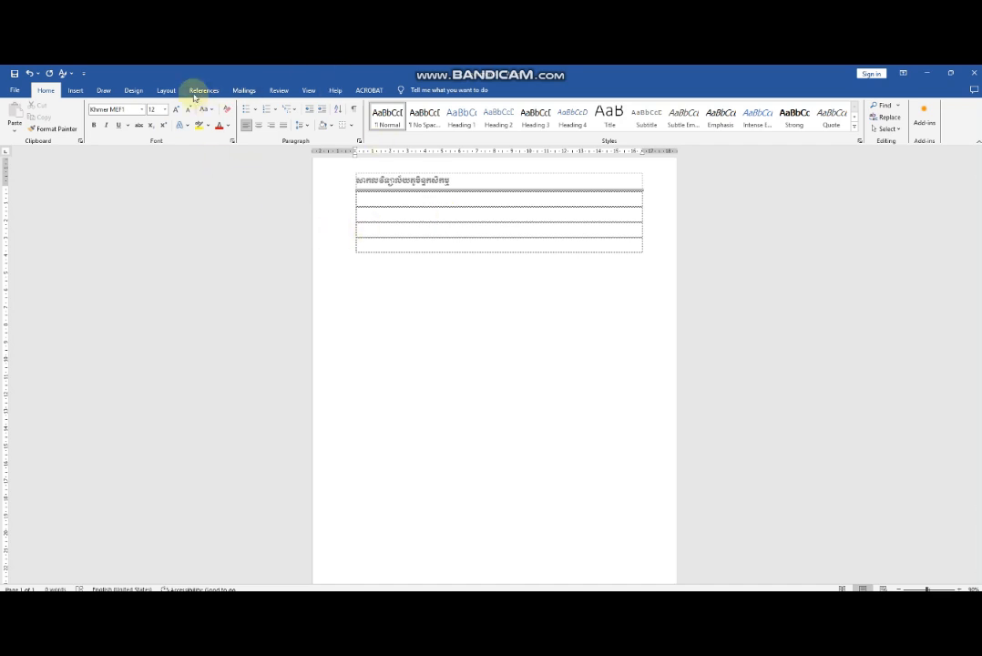
left_click(258, 125)
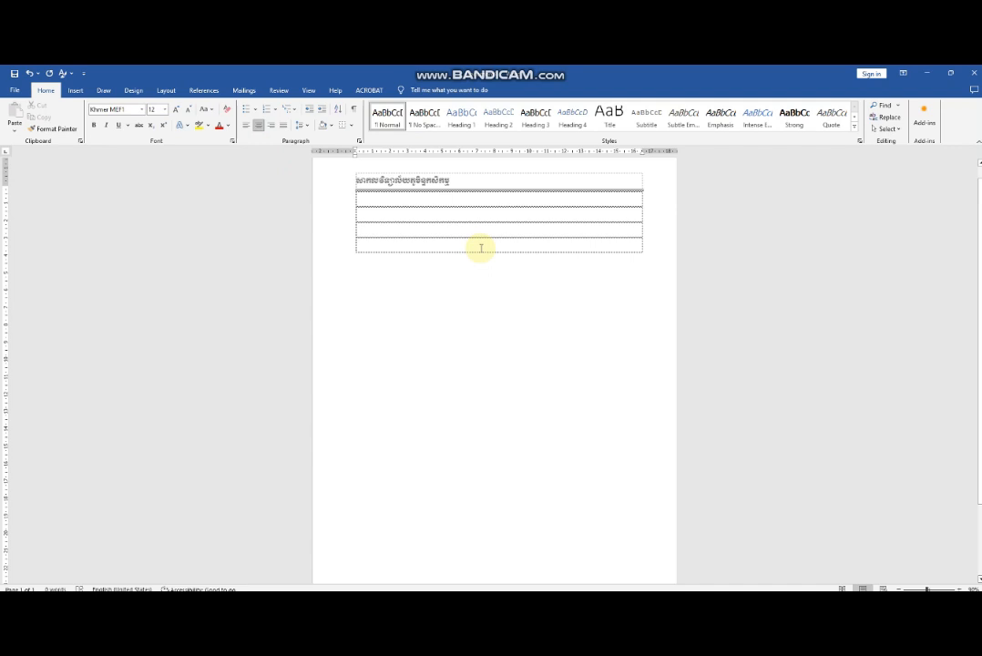
Enter the centered title line "ព្រះរាជា ណាចក្រ កម្ពុជា" in the document body.
type("ព្រះ")
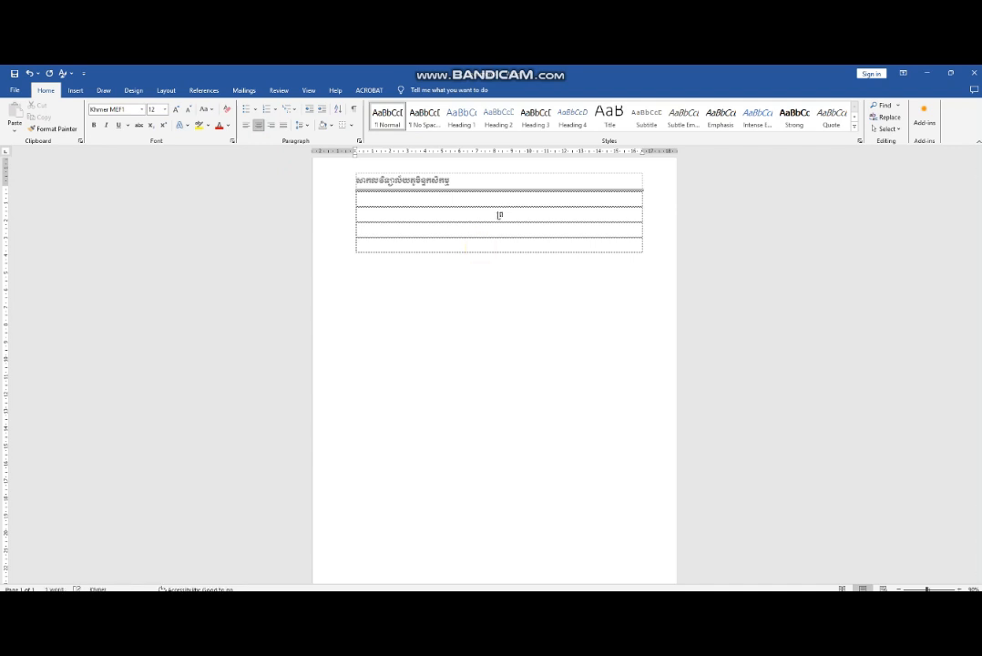
type("រាជាណាចក្រ កម")
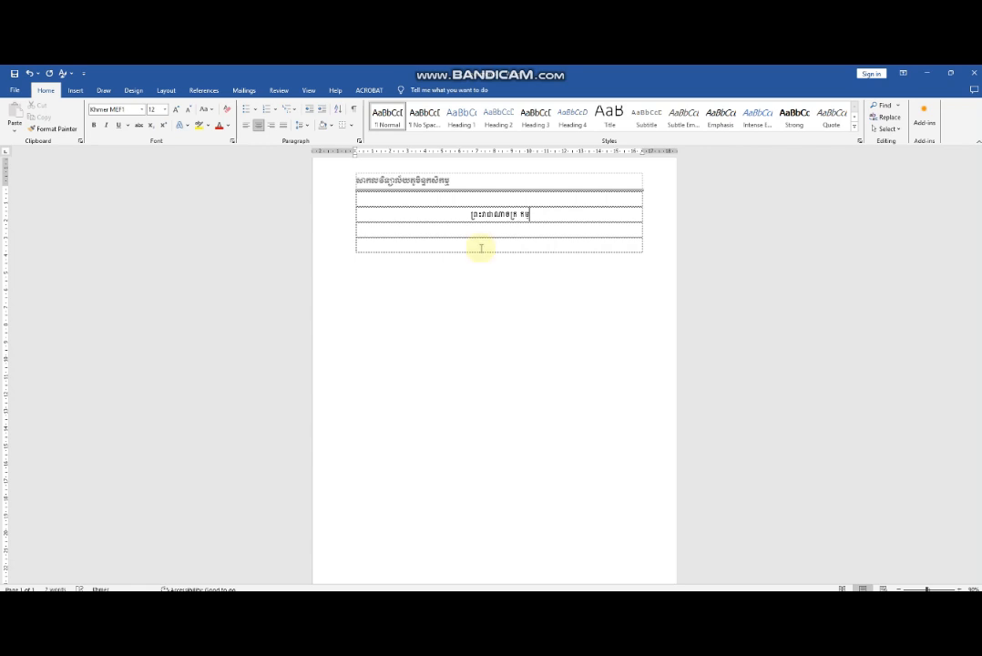
type("្ពុជា")
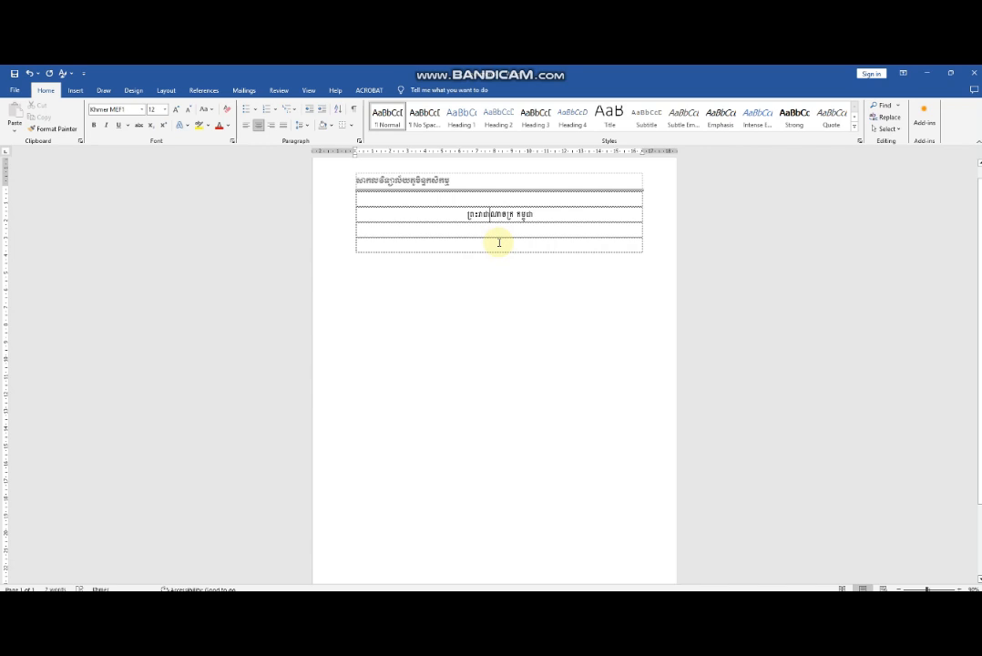
left_click(548, 218)
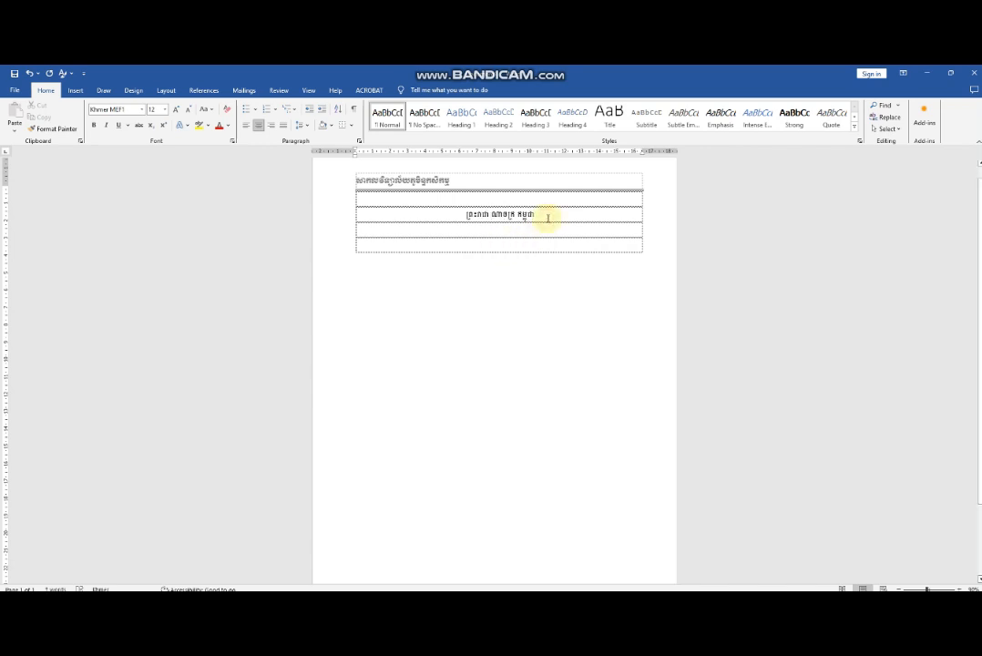
Add a new centered line below the title reading "ជាតិ សាសនា ព្រះមហាក្សត្រ".
key("Return")
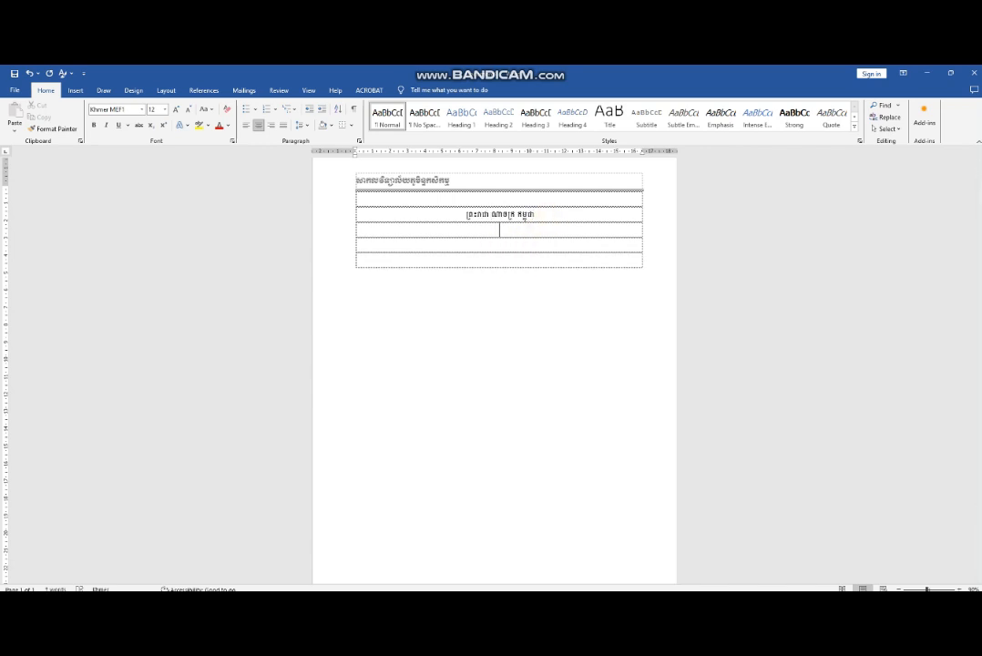
type("ជាតិ សាសនា ព្រះមហាក្សត្រ")
Set the font of both centered title lines to Khmer MEF2.
left_click_drag(542, 230, 466, 215)
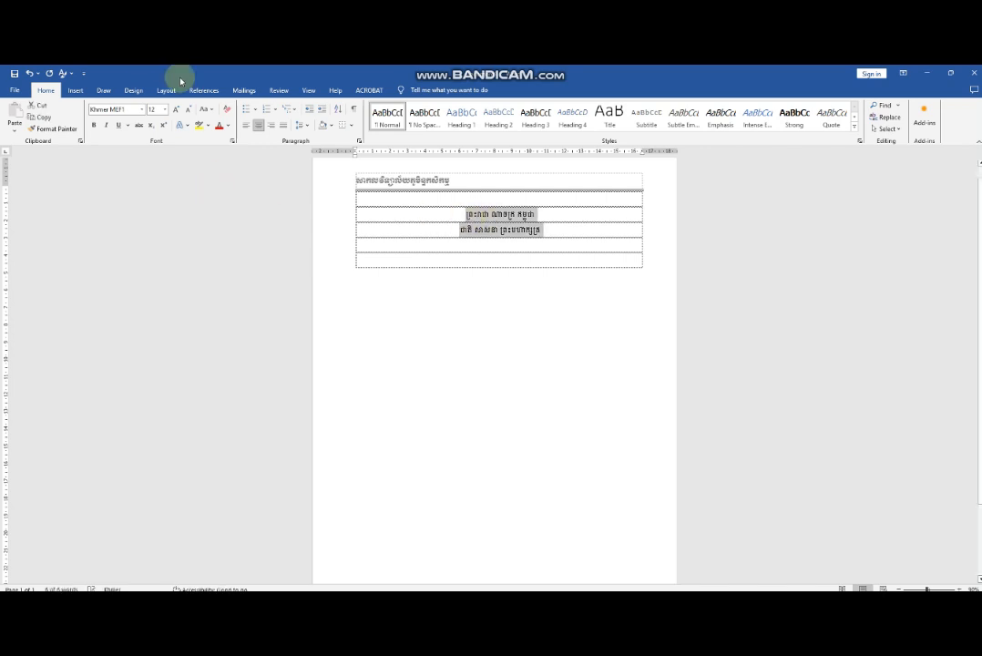
left_click(143, 112)
left_click(122, 196)
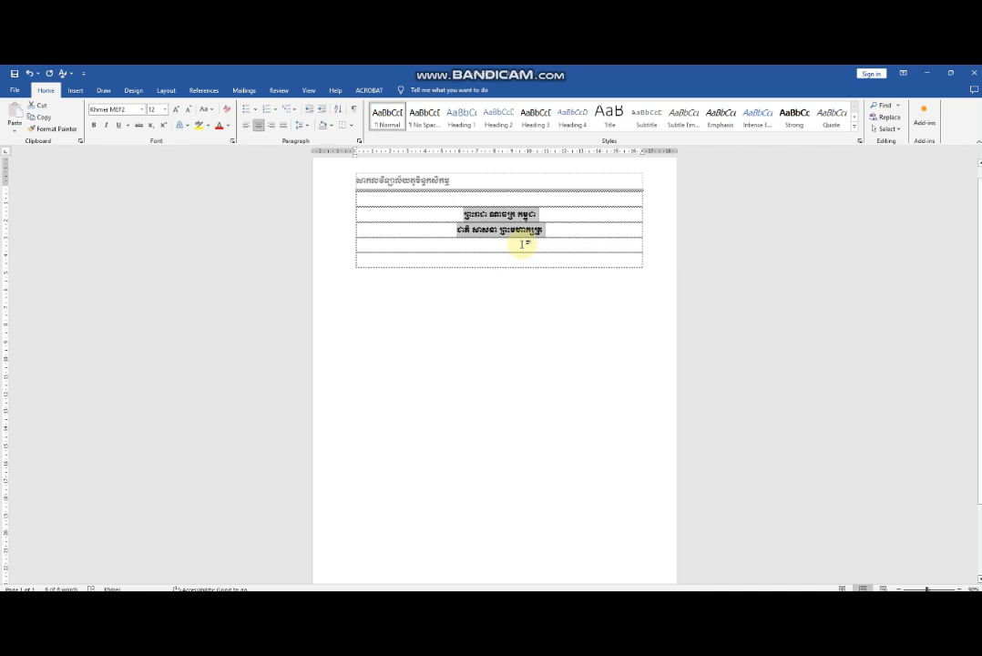
left_click(527, 244)
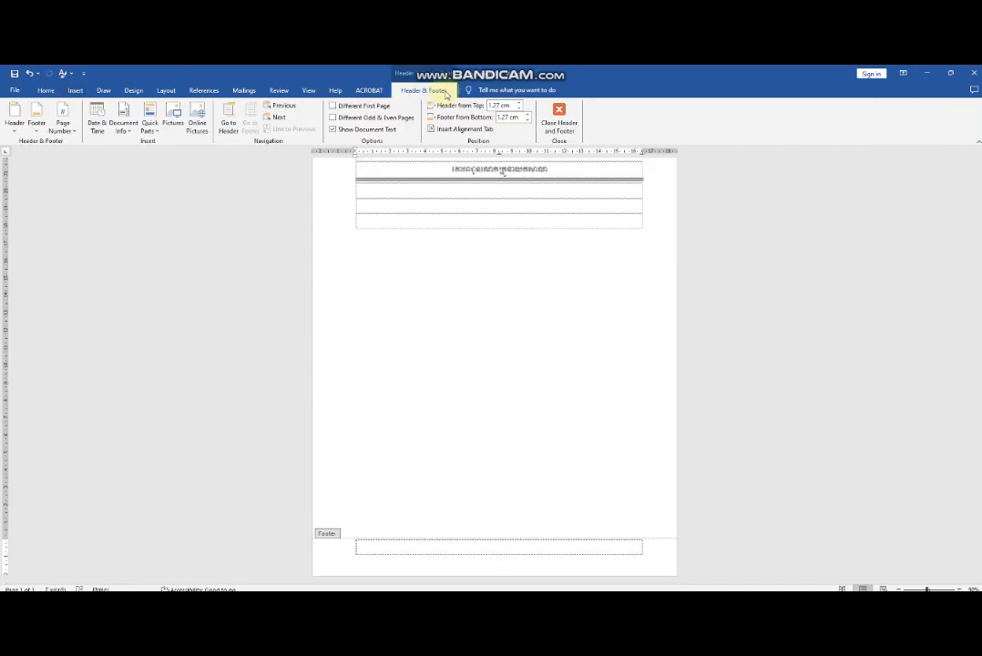
Insert a centered Plain Number 2 page number at the bottom of the page and remove the extra blank footer line.
left_click(75, 132)
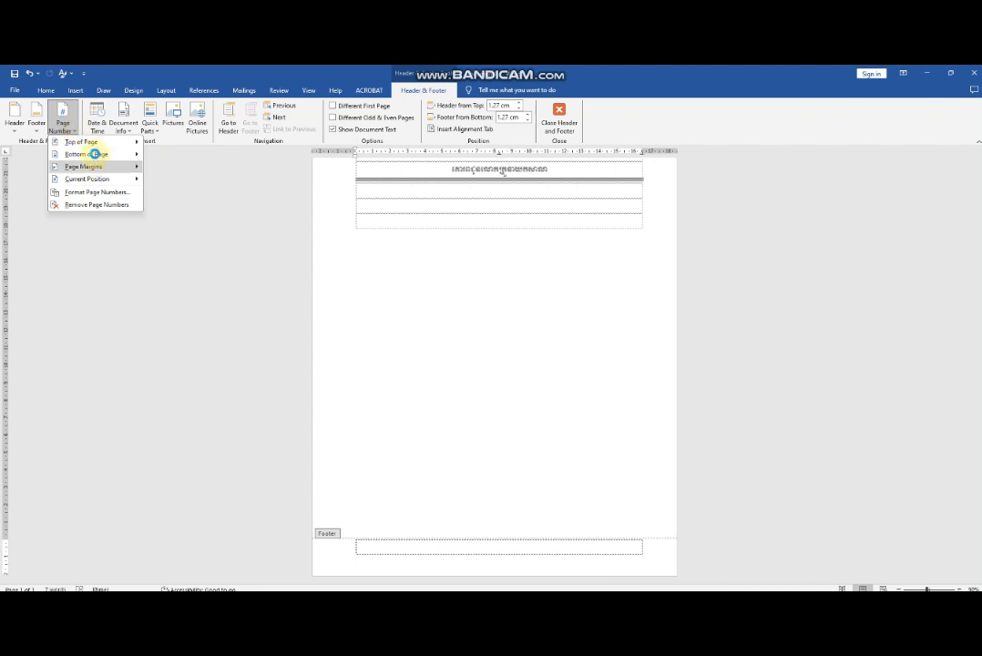
left_click(95, 154)
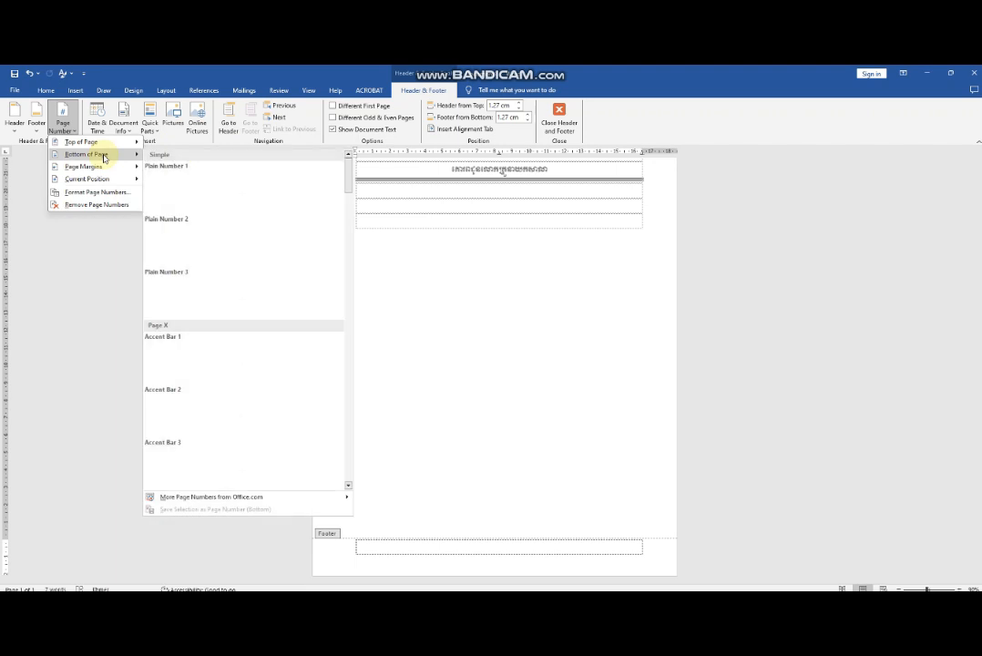
left_click(247, 242)
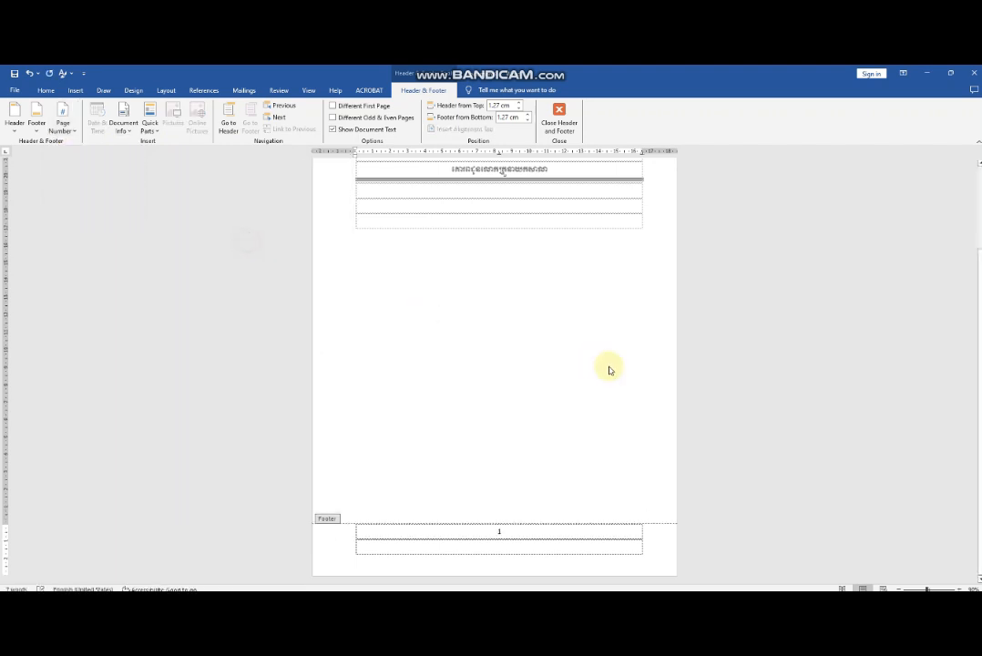
key("BackSpace")
Enter the text "សៀវភៅផែនការប្រើប្រើដីនៅក្នុងឃុំសង្កាត់" in the footer before the page number.
left_click(487, 546)
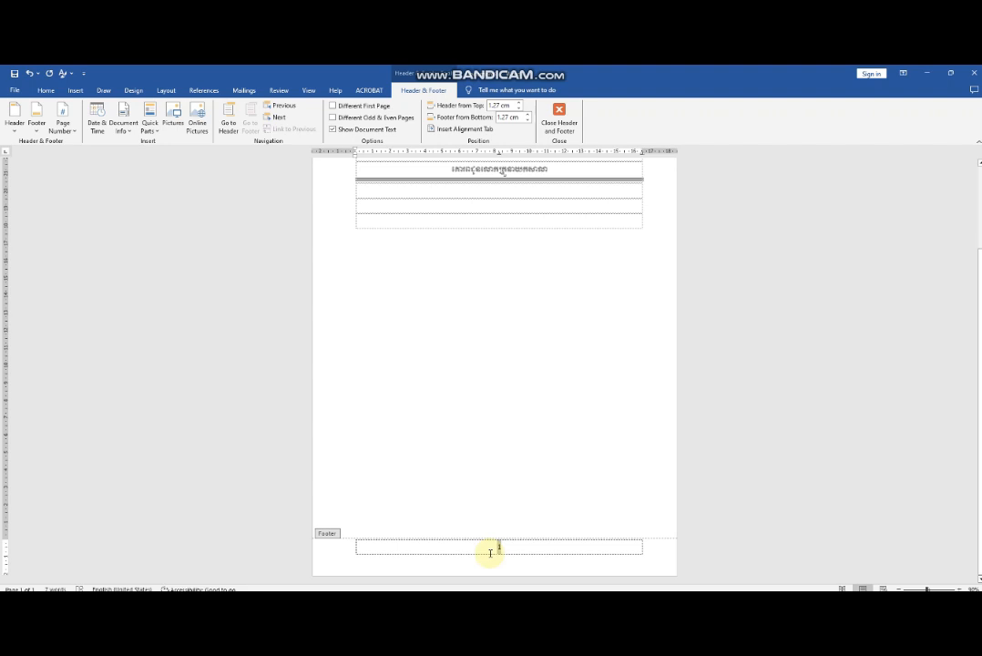
type("ទ")
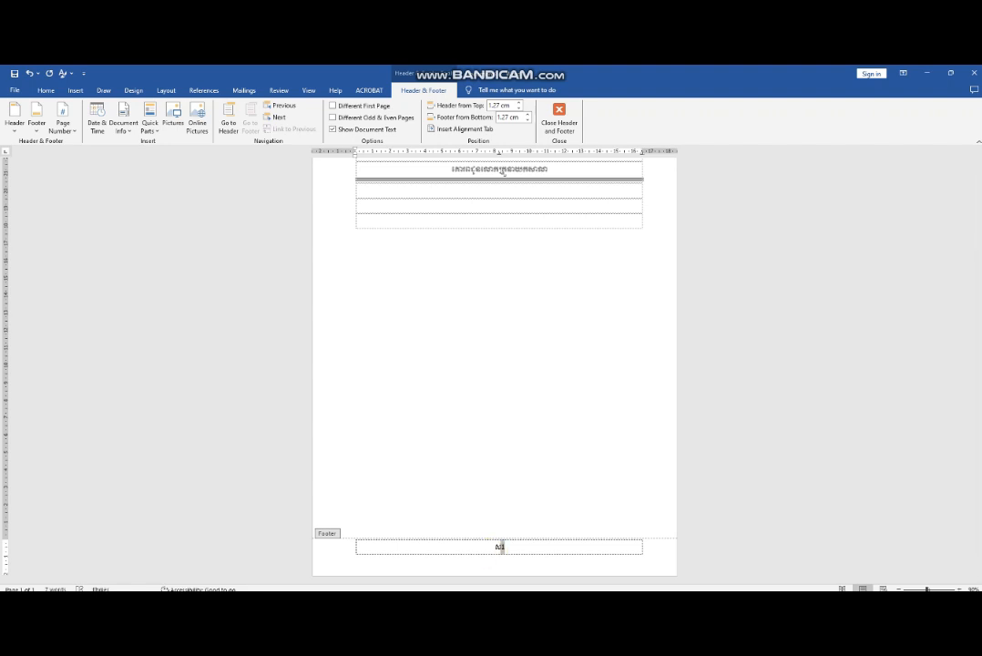
type("ៀវភ")
type("ៅ")
type("ភៅកែសកាល")
type("ប្រឹ")
type("ក្សា")
key("BackSpace")
type("ាស់ក្នុងឃុំសង្កាត់")
Add the label "ទំព័រ" directly before the footer's page number.
left_click(490, 550)
type("៧ព័រ")
key("BackSpace")
type("ព")
type("រួសារសម្រាប់ជីវិត")
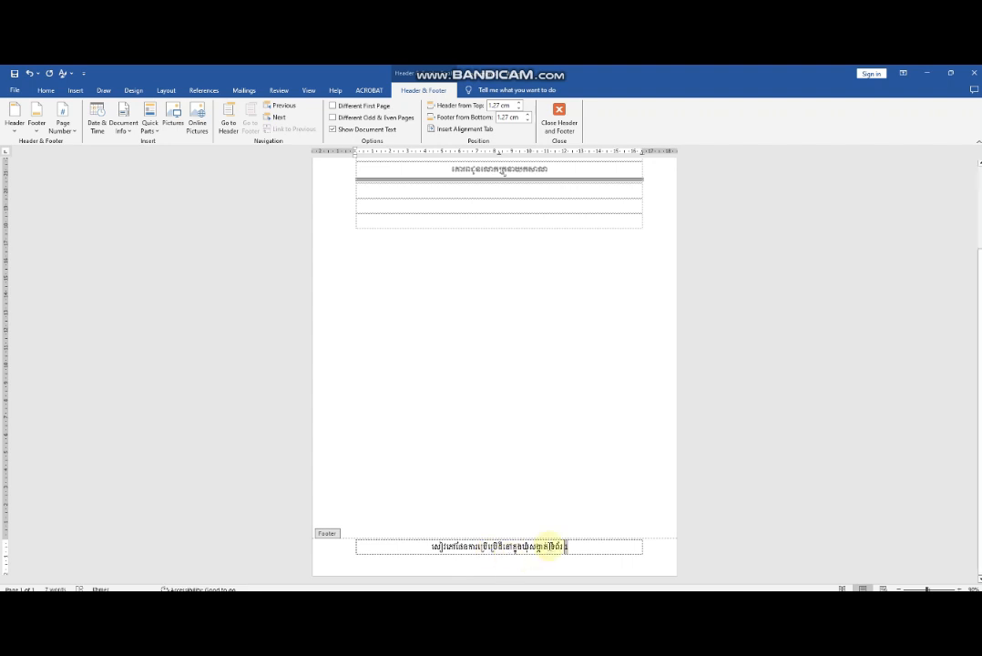
Replace the footer's tab stops with one at about 15 cm and tab the page label and number over to the right end.
left_click(550, 546)
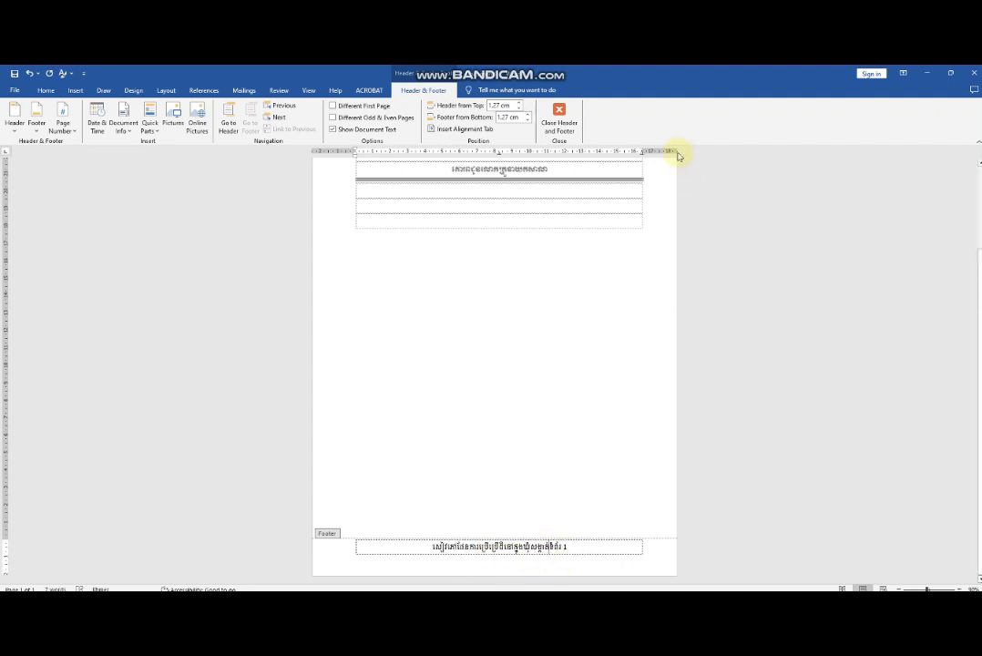
left_click(617, 154)
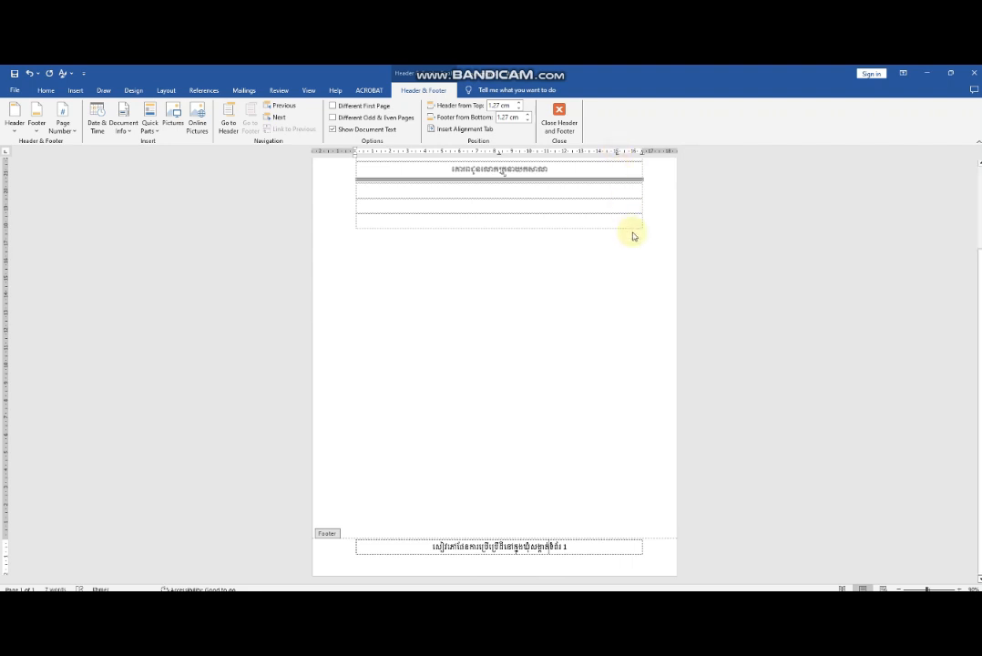
left_click(499, 153)
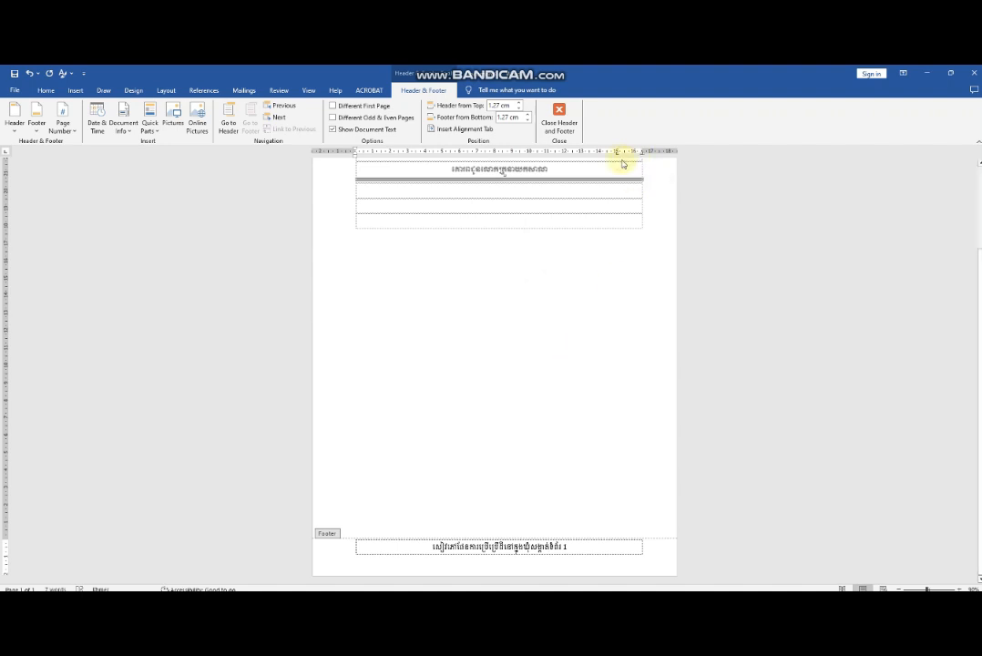
left_click_drag(641, 153, 664, 234)
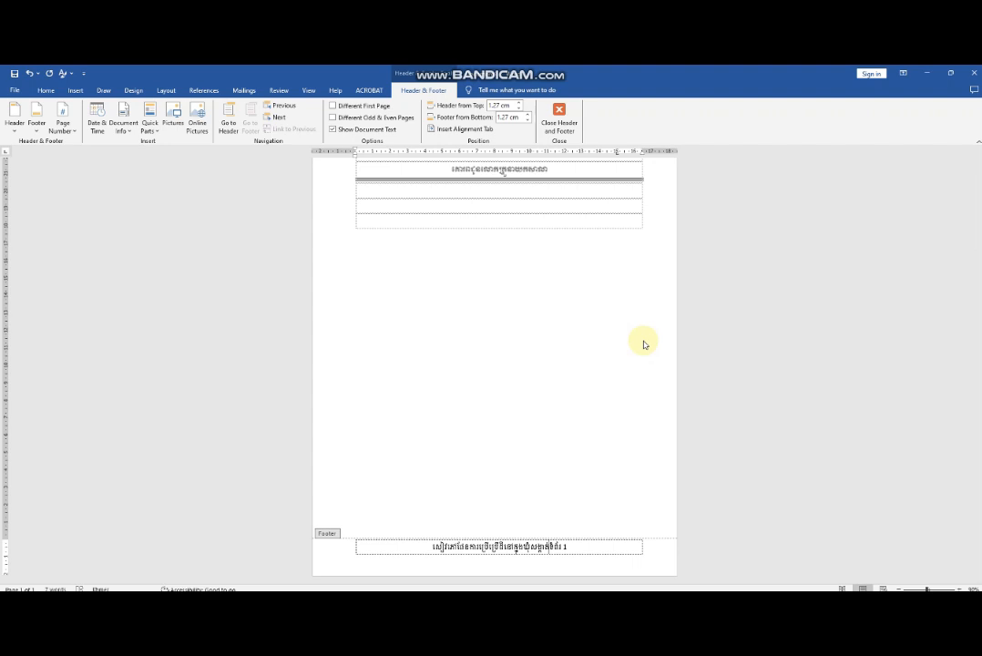
key("Tab")
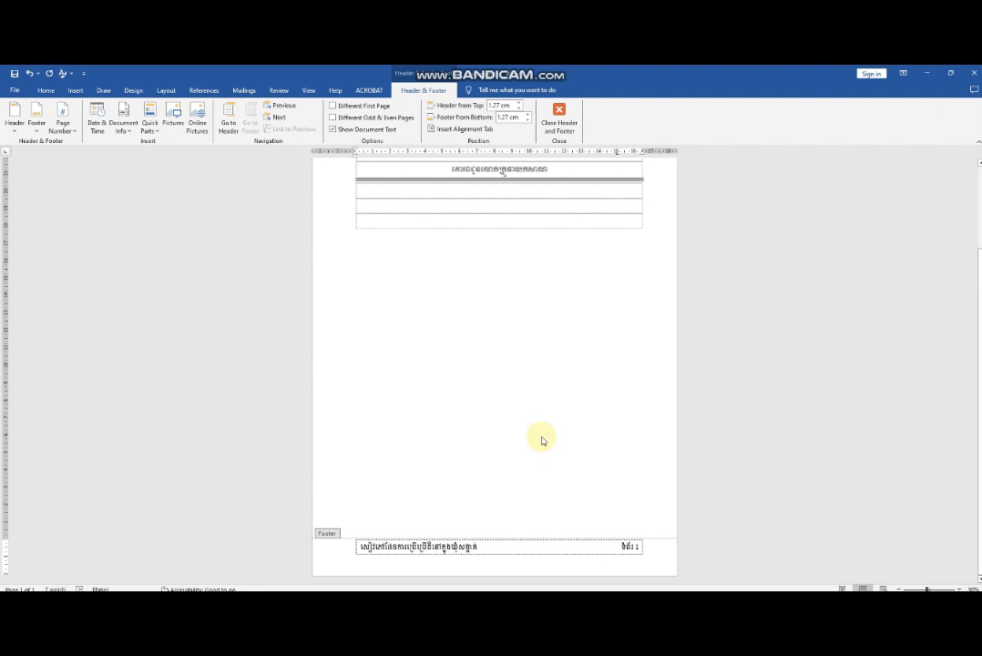
Bring up the border settings for the footer paragraph and choose a thick 3 pt line style.
scroll(517, 368, "up", 3)
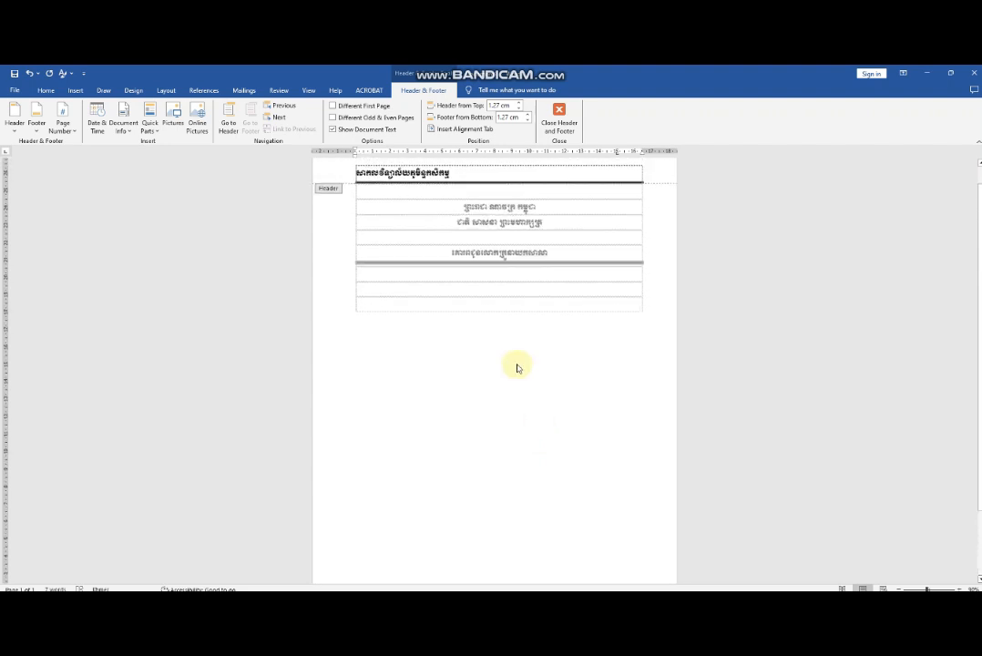
scroll(518, 368, "down", 3)
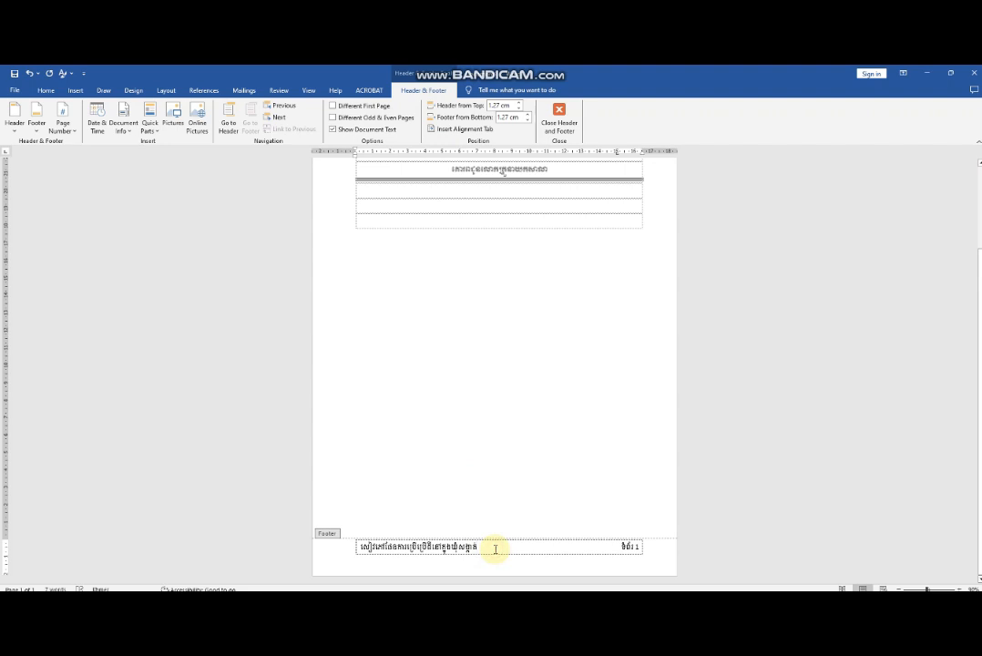
left_click(45, 90)
left_click(350, 125)
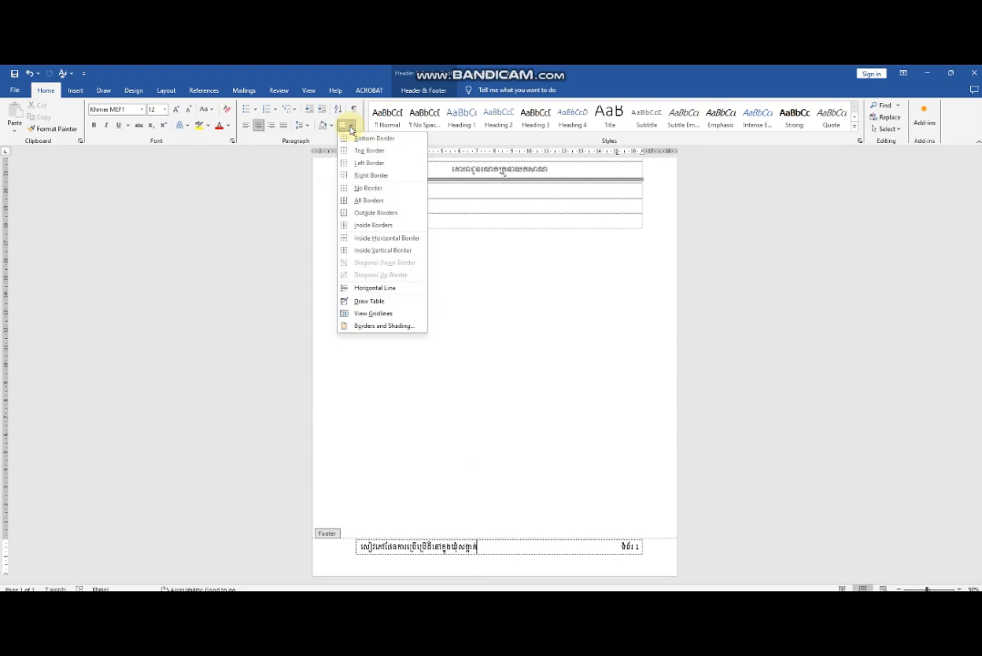
left_click(383, 326)
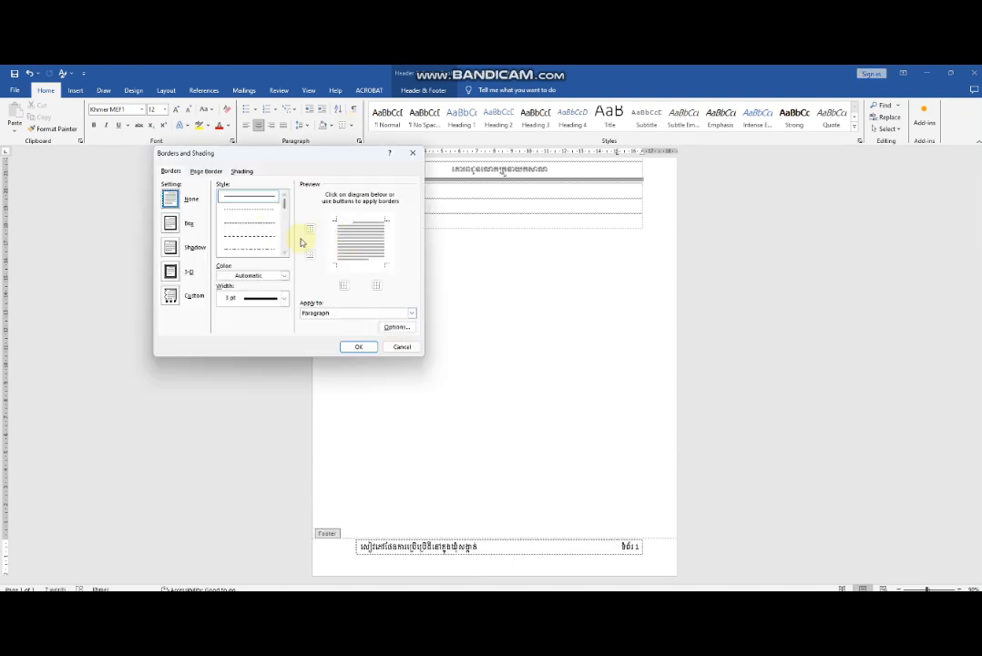
scroll(264, 250, "down", 1)
scroll(266, 261, "down", 2)
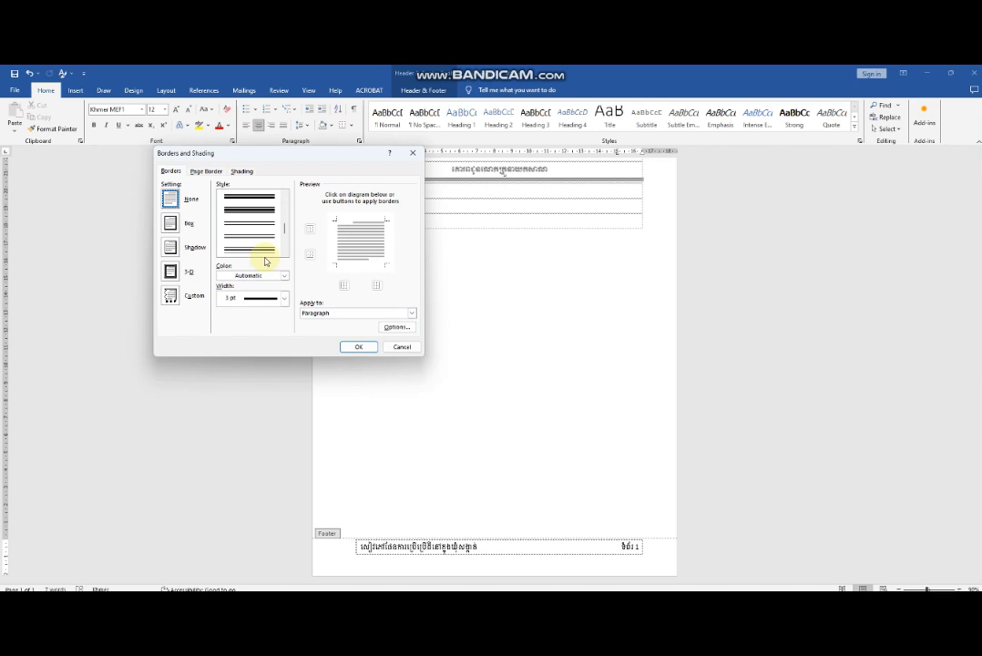
scroll(264, 259, "down", 2)
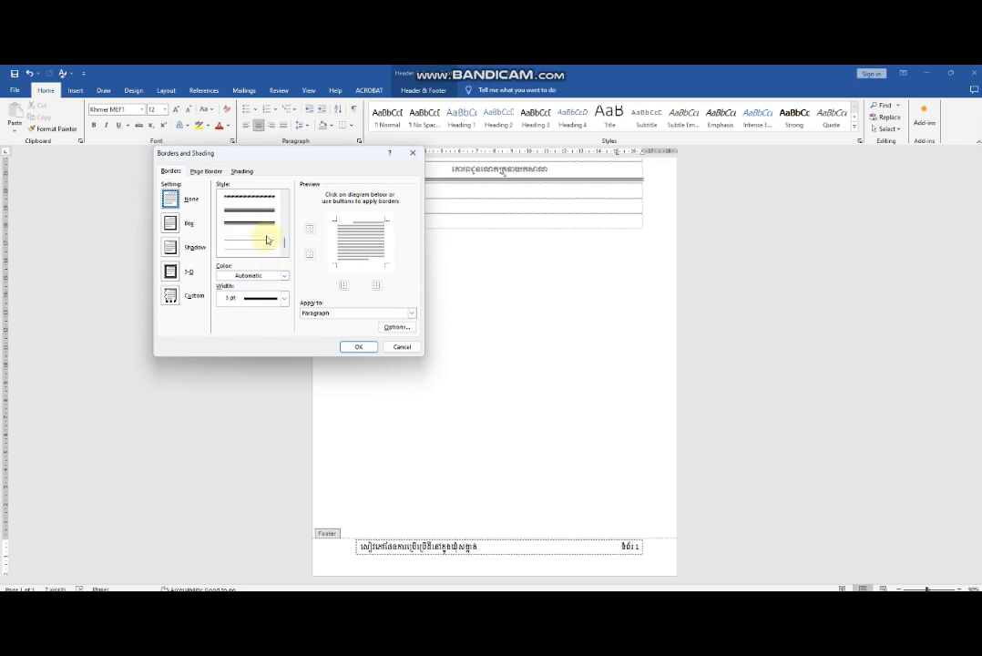
scroll(267, 239, "up", 5)
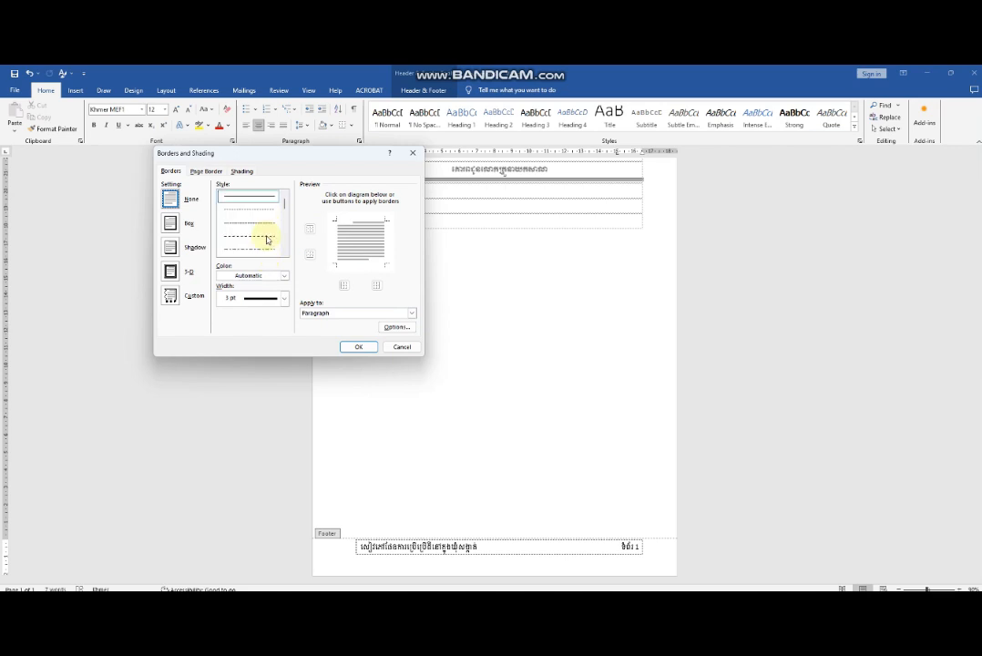
scroll(267, 240, "down", 2)
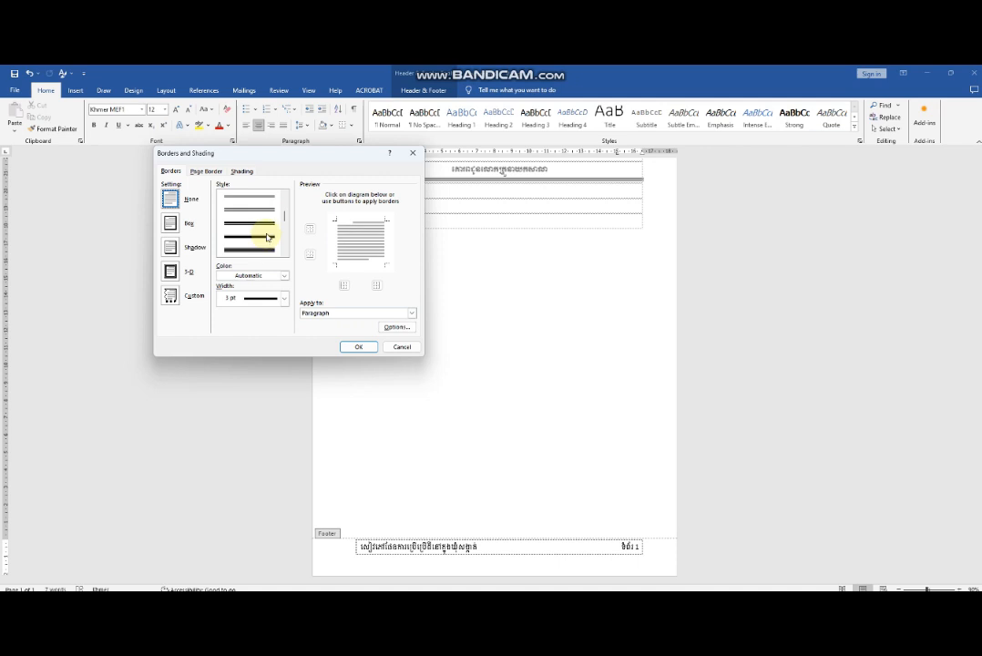
scroll(267, 240, "down", 2)
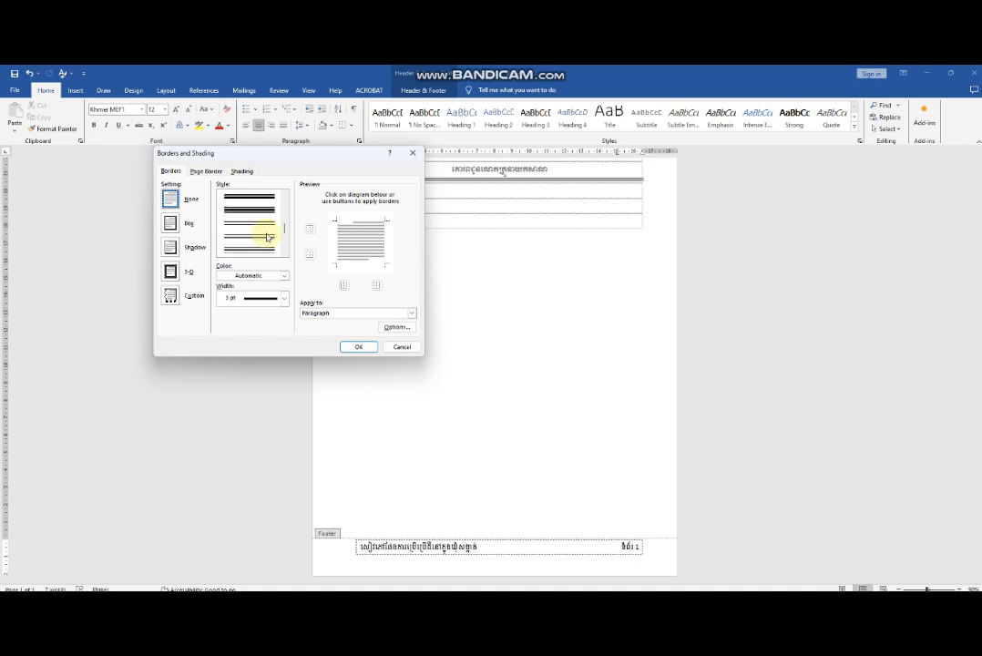
scroll(267, 238, "down", 2)
scroll(266, 238, "down", 2)
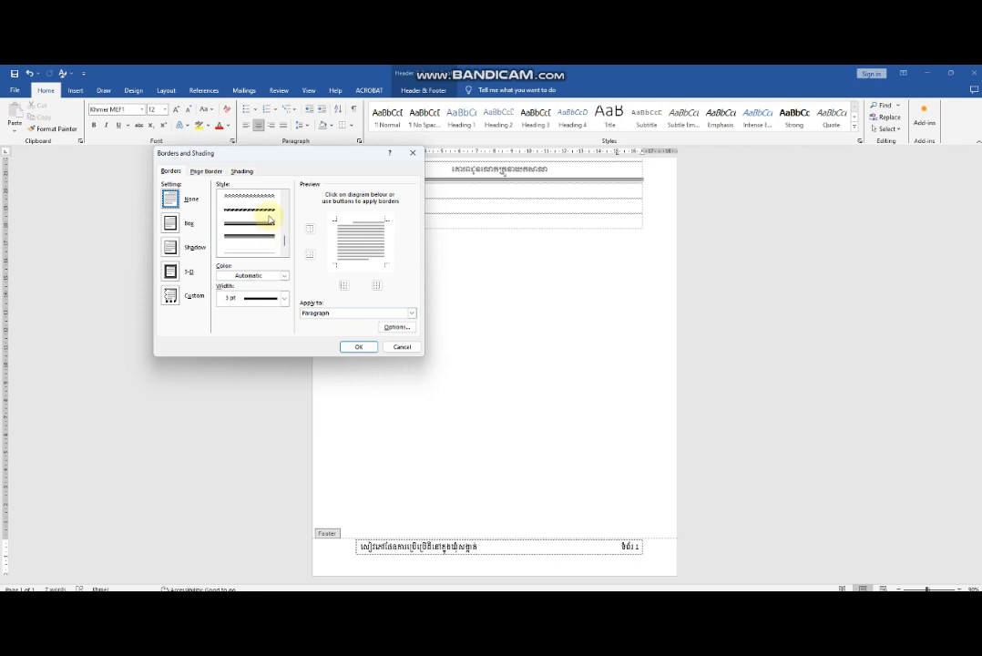
scroll(269, 235, "down", 2)
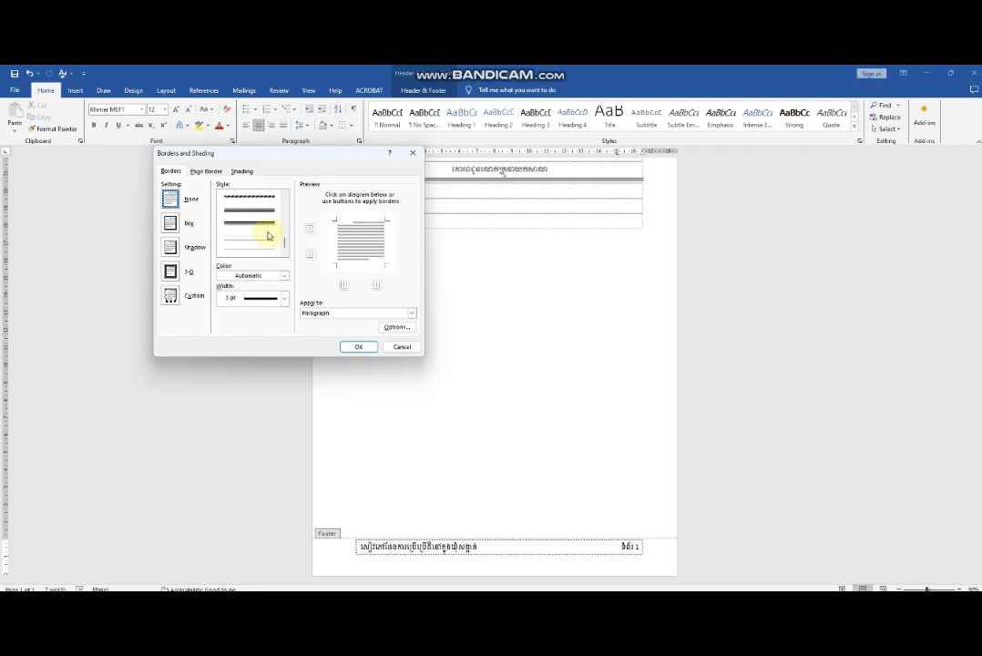
scroll(268, 235, "down", 2)
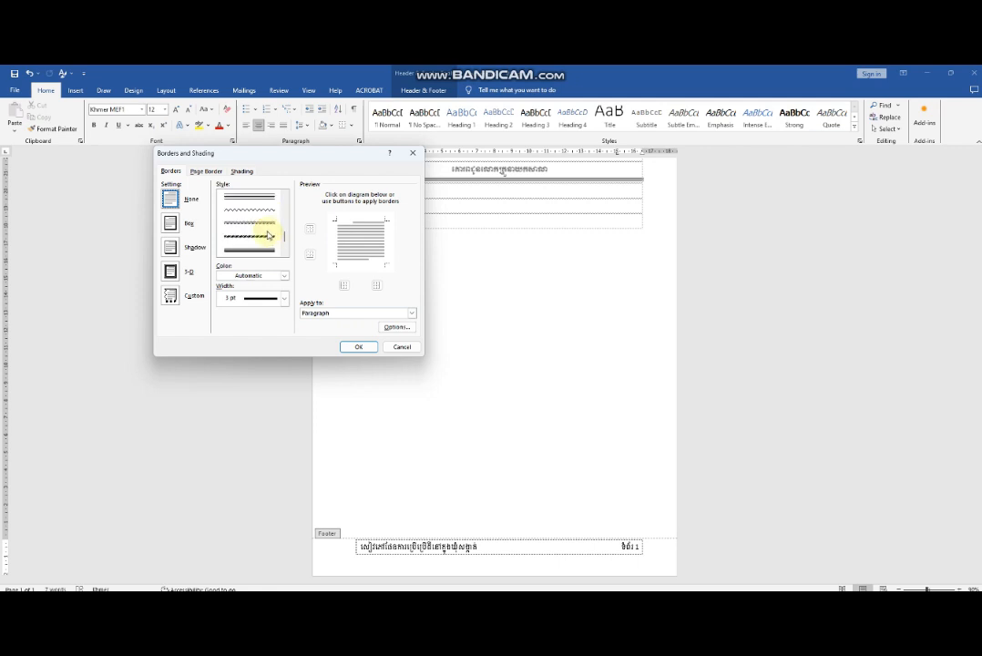
scroll(263, 238, "up", 2)
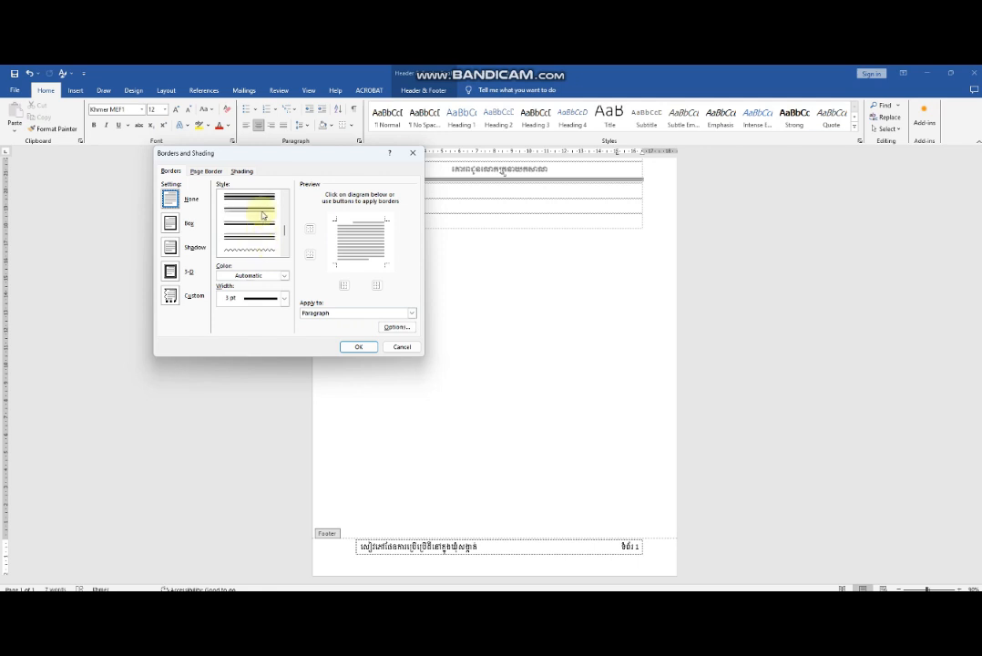
scroll(262, 215, "up", 3)
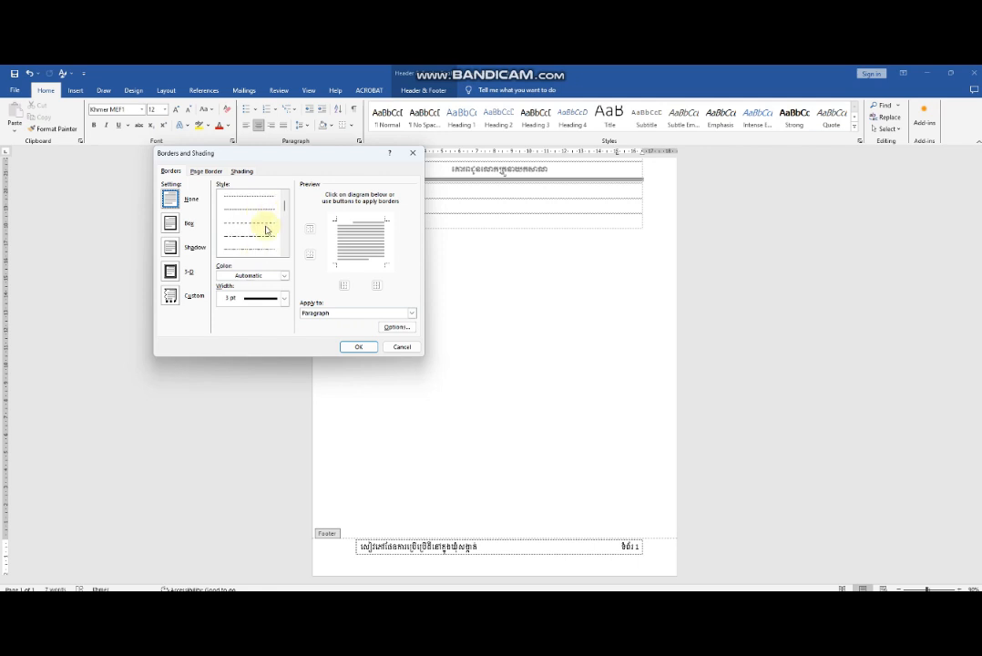
scroll(266, 228, "down", 2)
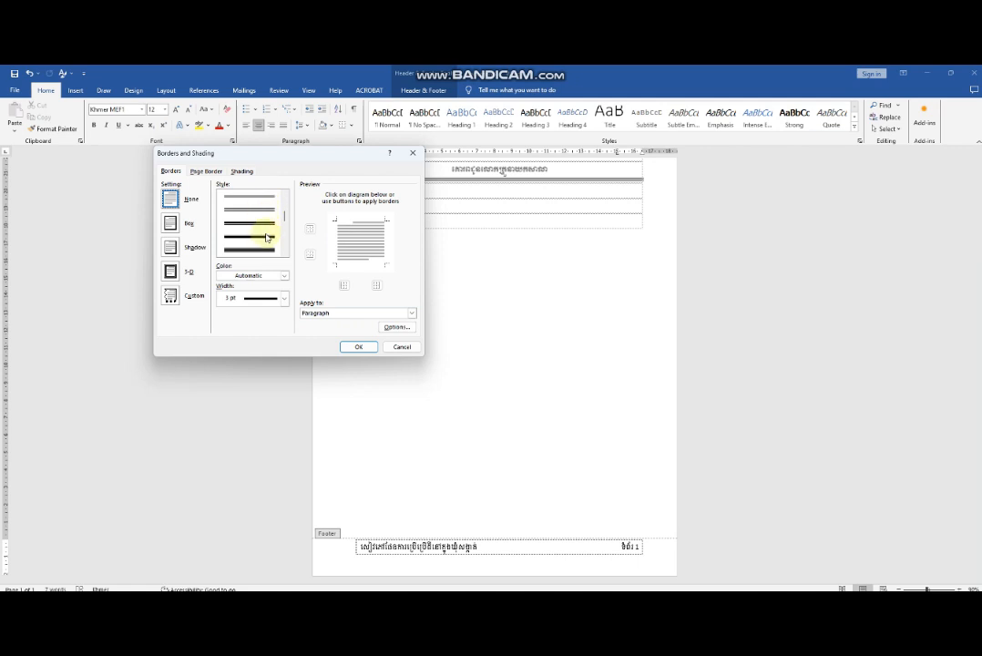
left_click(264, 235)
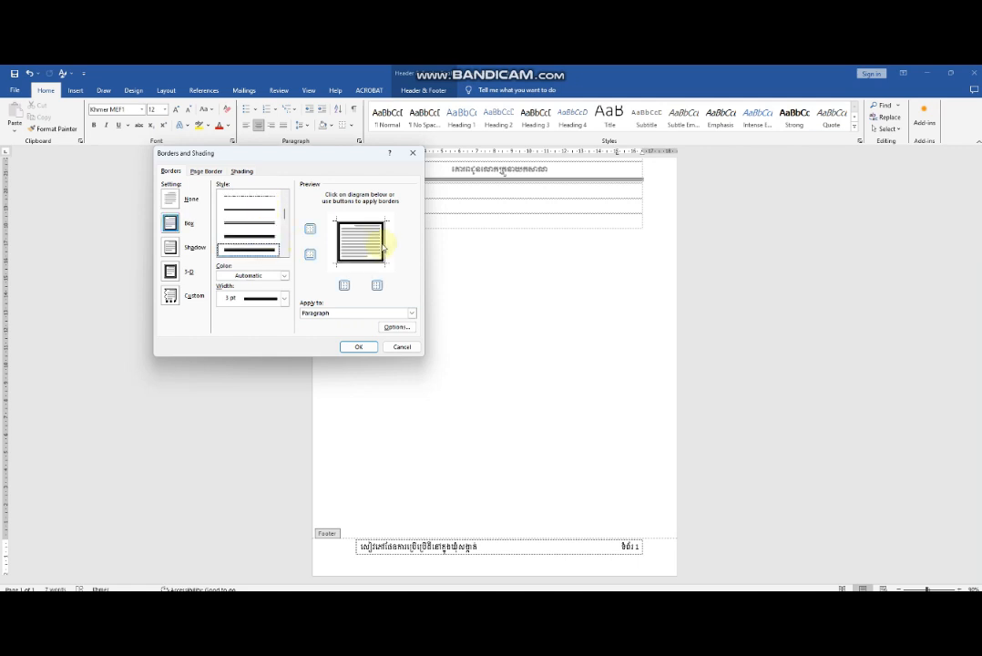
Remove the left, right and bottom borders so the footer paragraph keeps only its top border, and apply the settings.
left_click(349, 252)
left_click(336, 241)
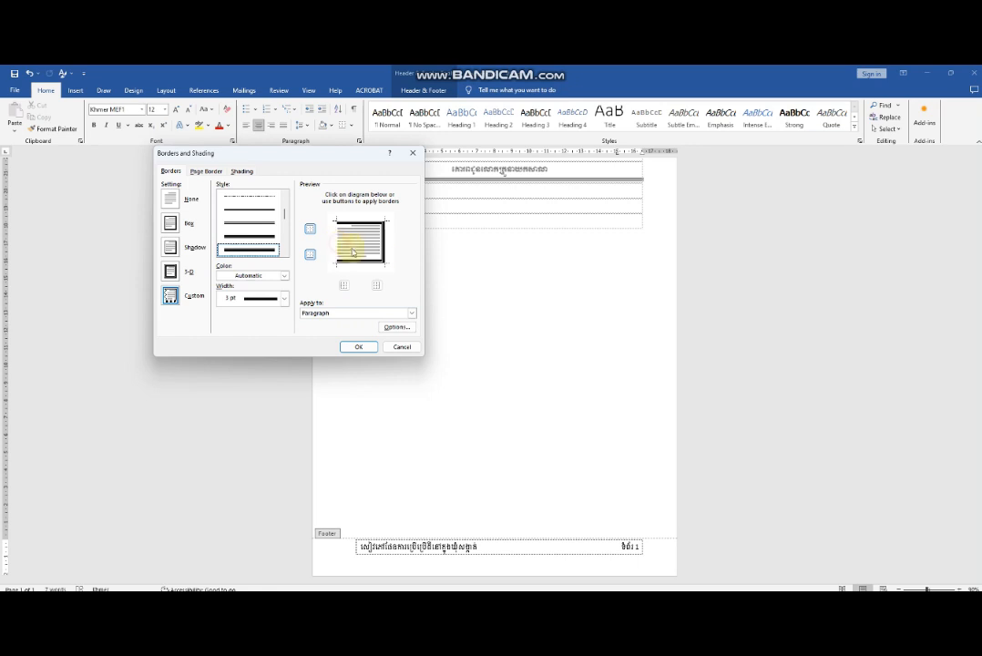
left_click(383, 246)
left_click(369, 264)
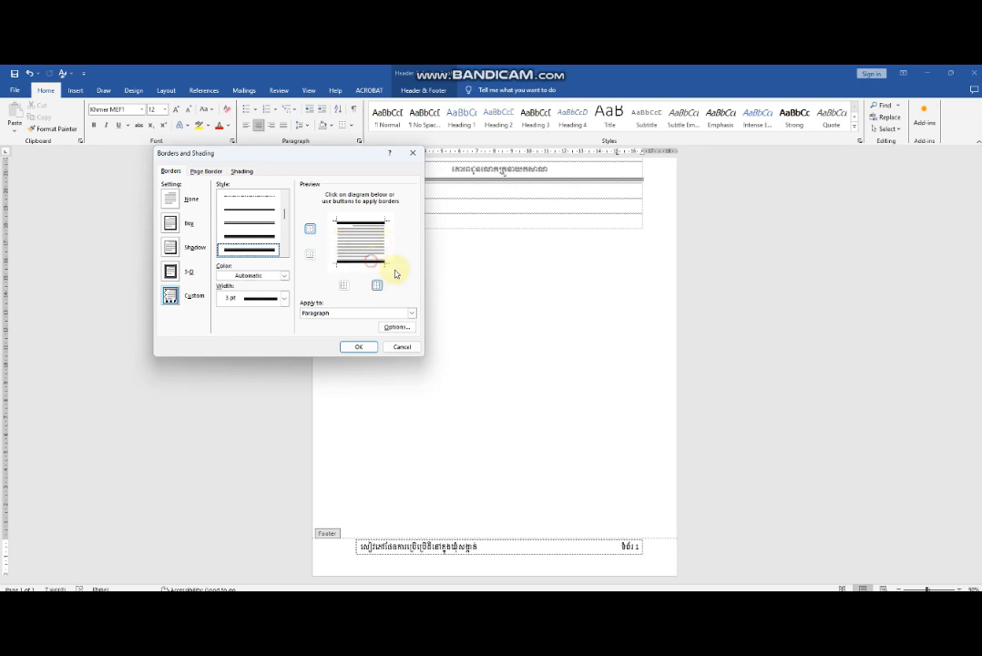
left_click(365, 263)
left_click(359, 347)
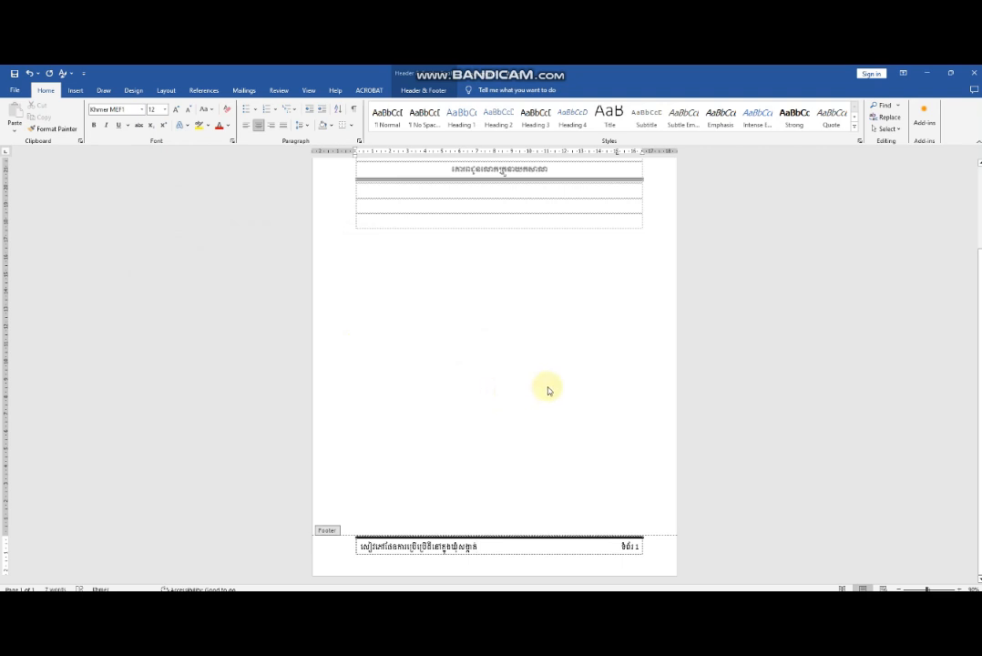
Set the footer's page number to the Limon S1 font at size 18.
double_click(636, 545)
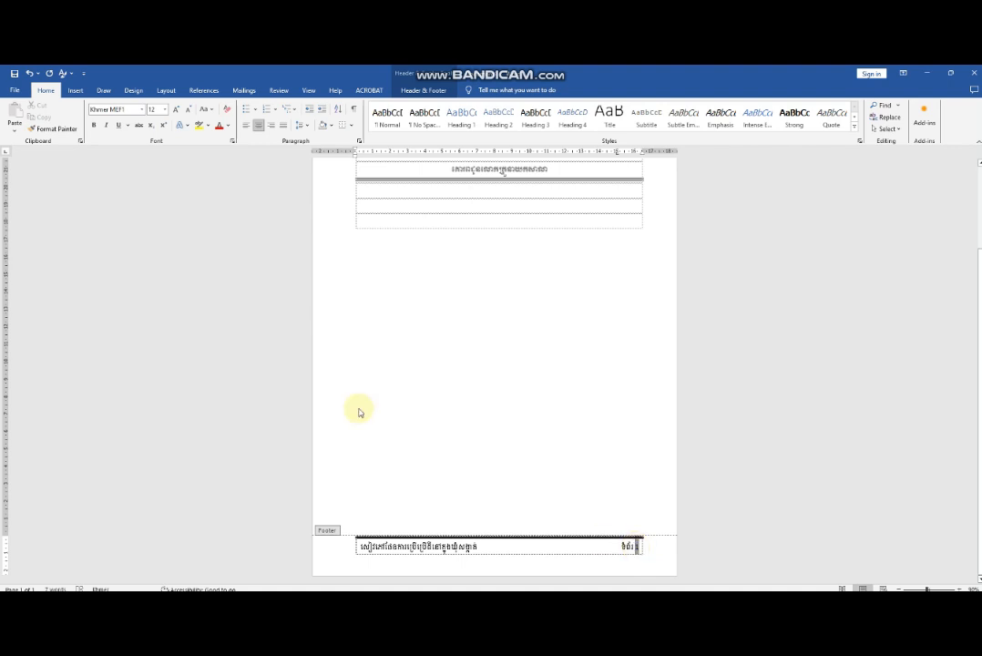
left_click(142, 109)
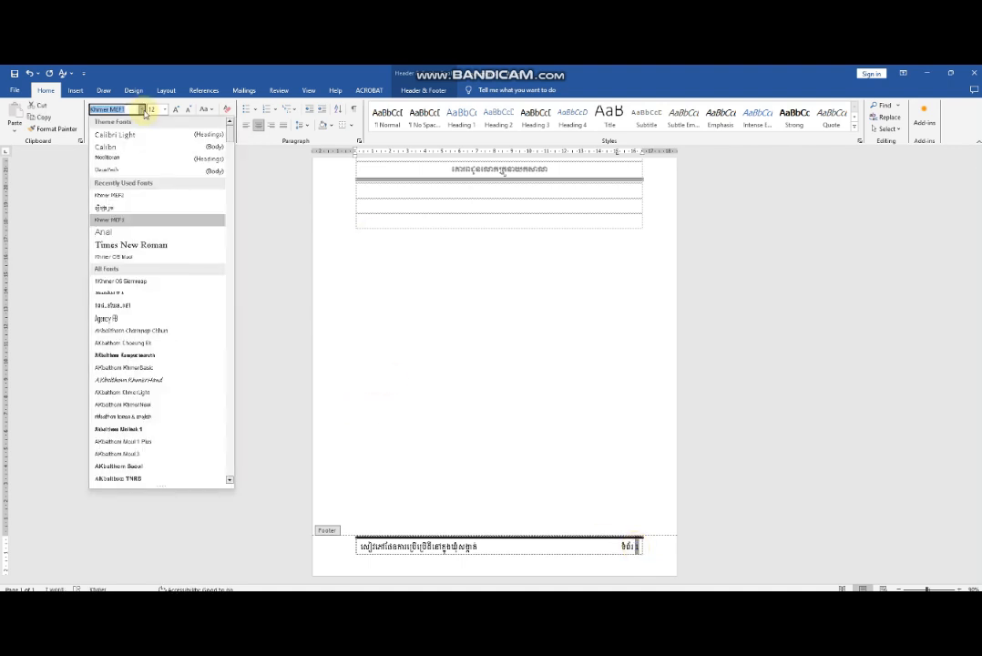
left_click(100, 208)
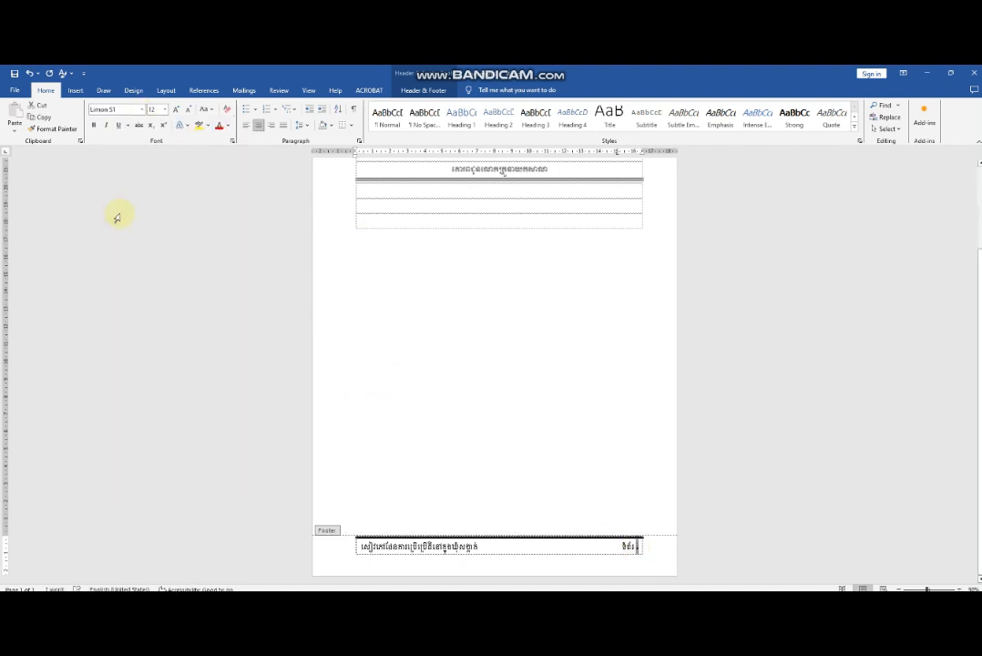
left_click(165, 110)
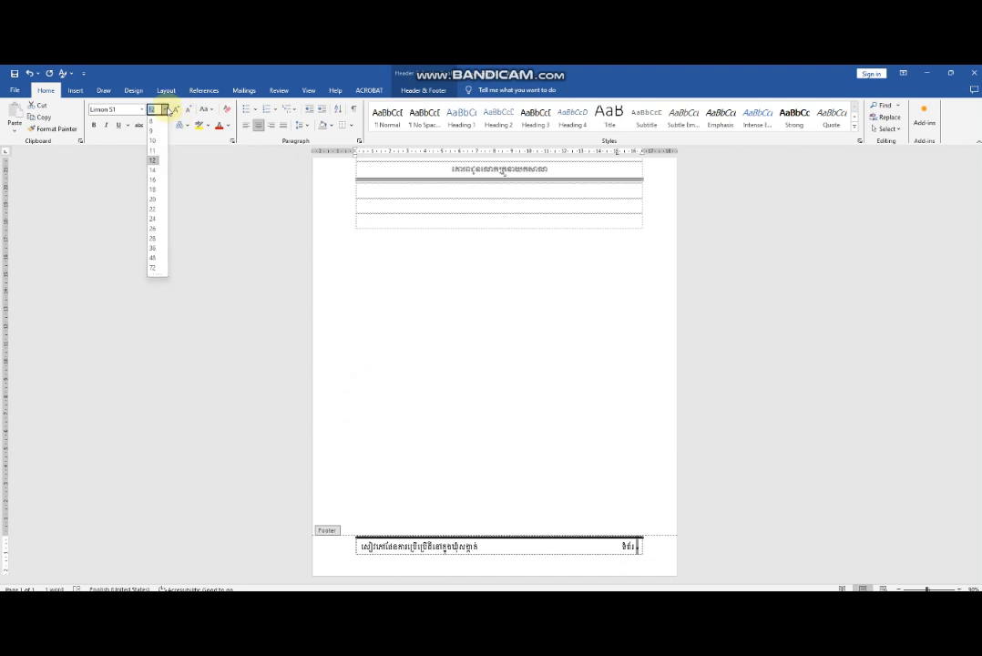
left_click(152, 189)
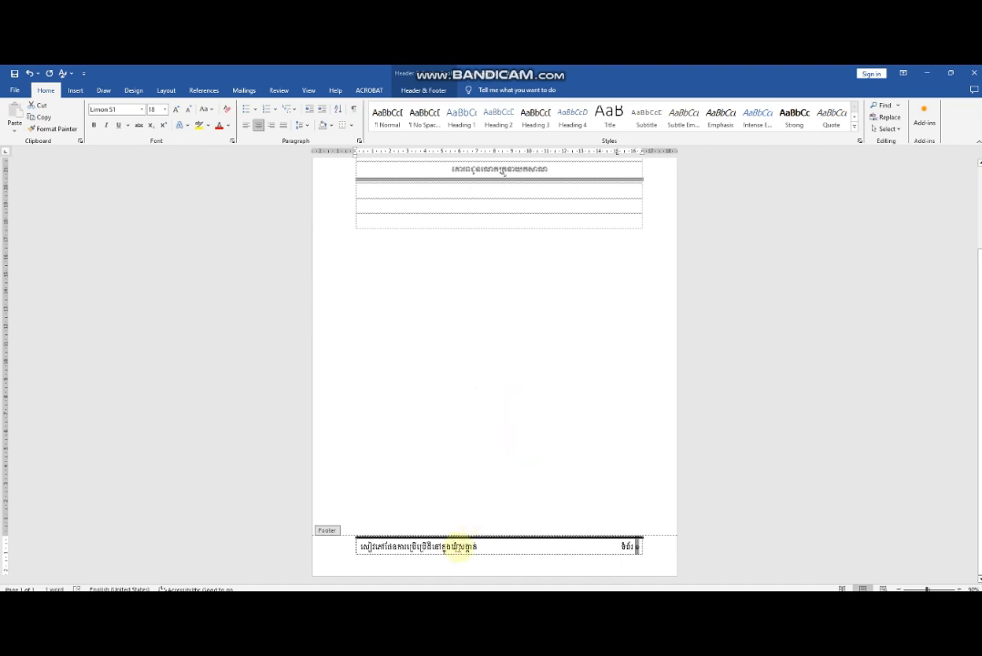
left_click(455, 545)
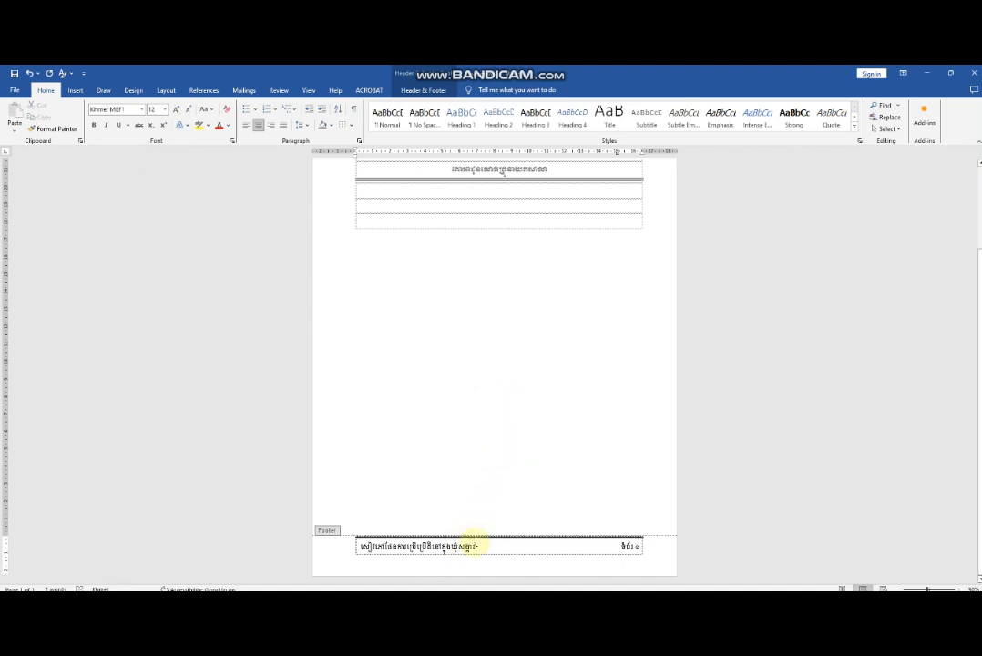
Reduce the footer text and page label to font size 9, and return to the document body.
left_click(480, 545)
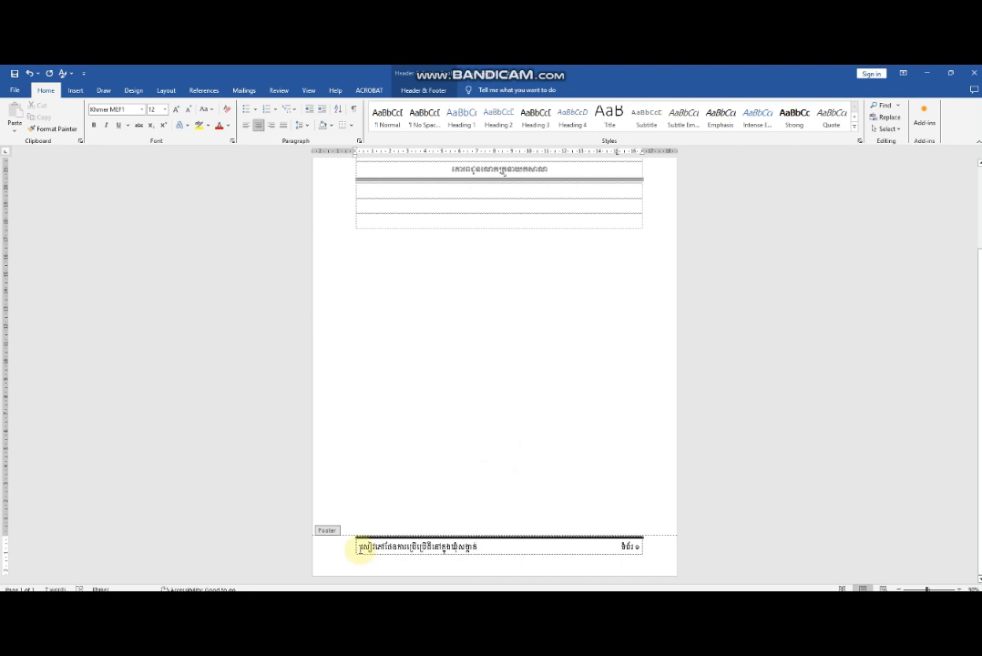
left_click_drag(362, 547, 628, 545)
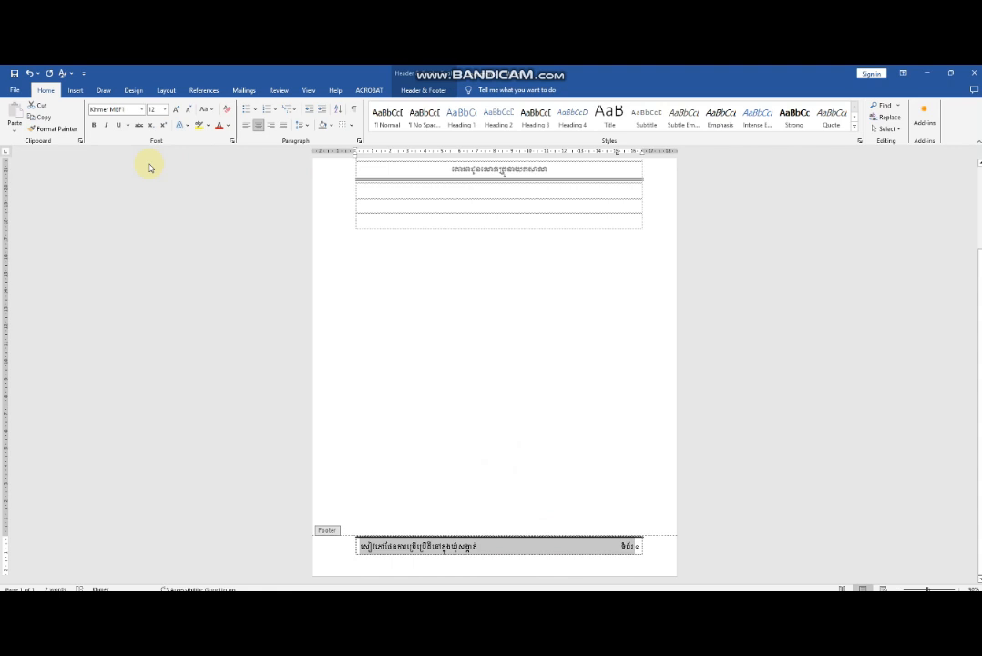
left_click(165, 110)
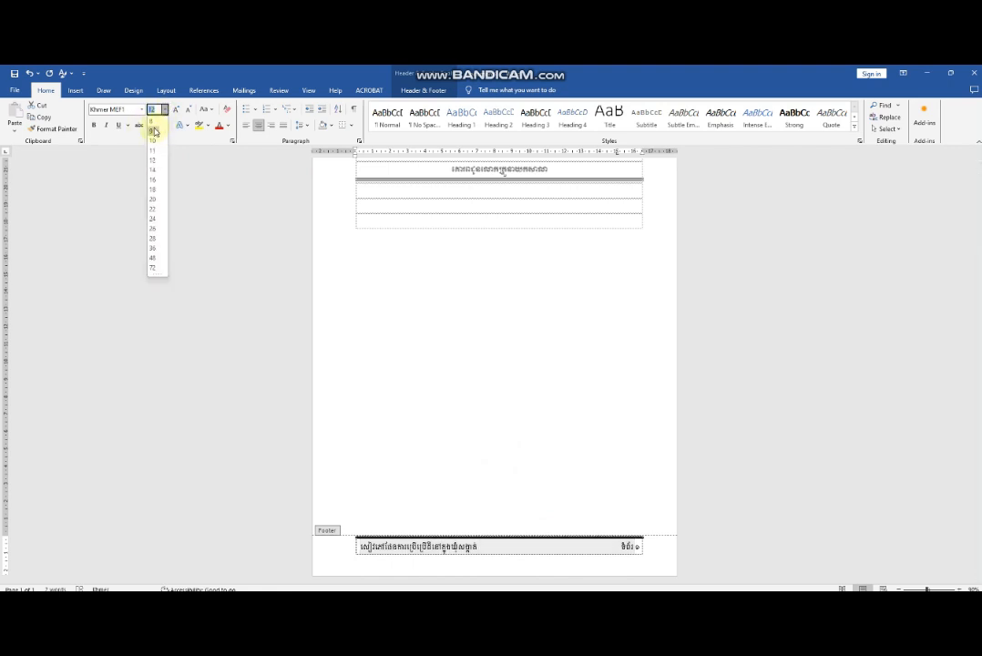
left_click(153, 130)
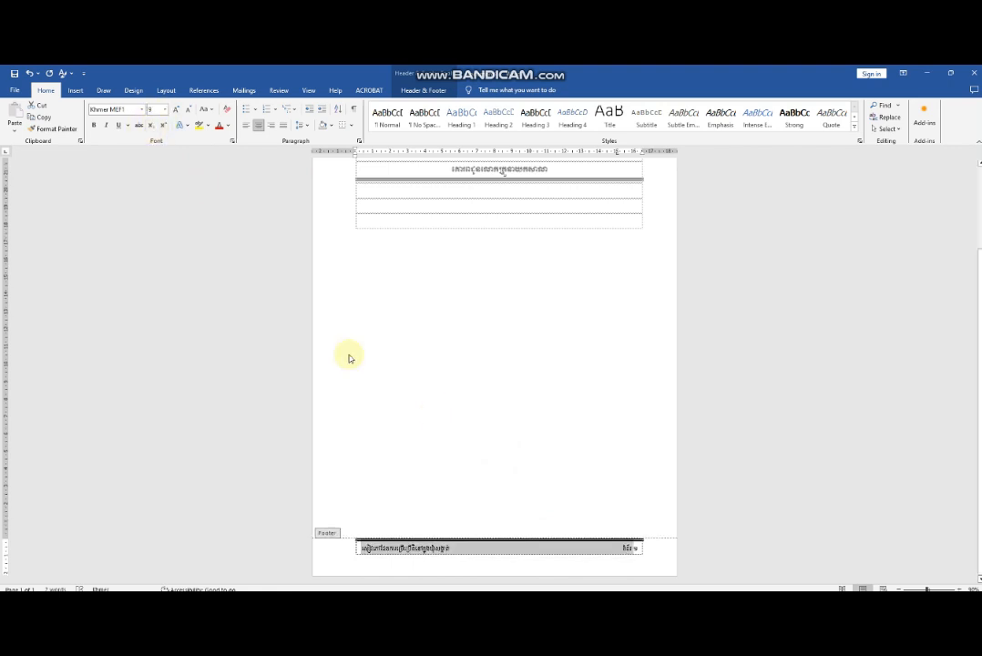
double_click(533, 437)
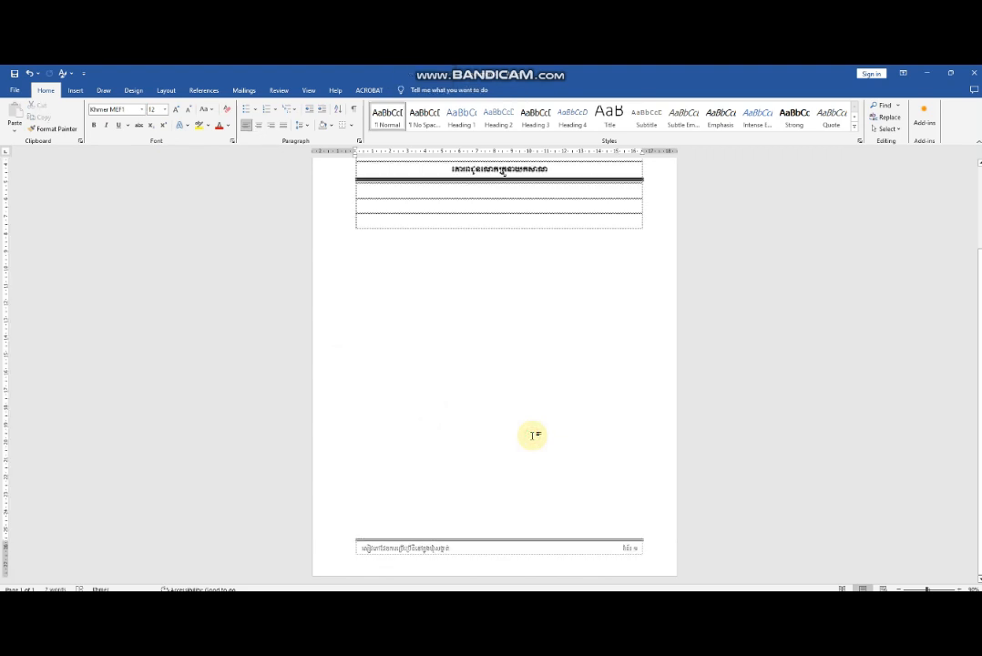
scroll(505, 347, "up", 3)
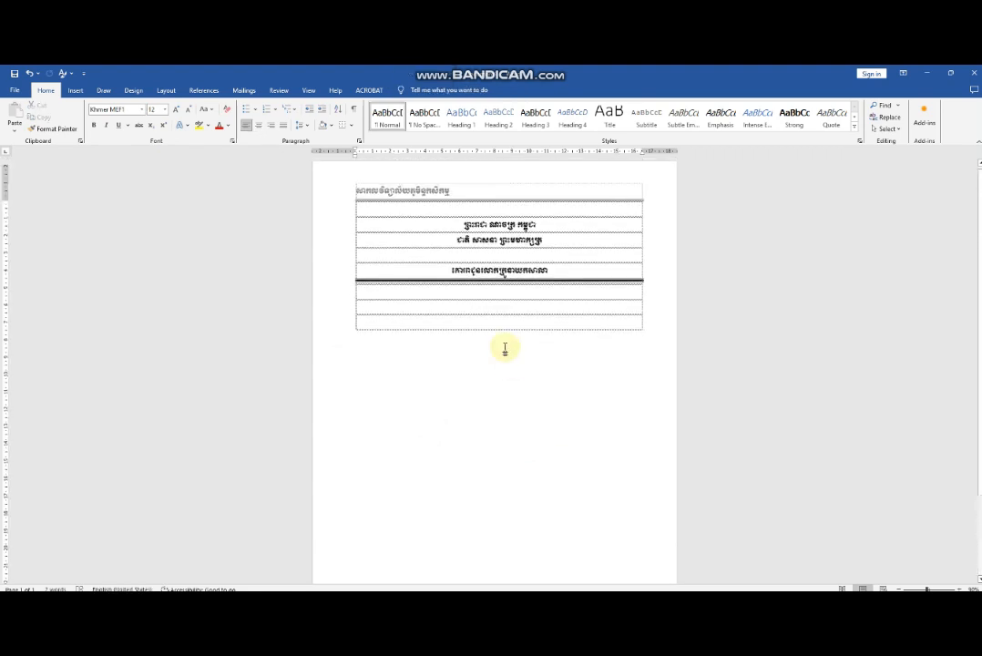
scroll(505, 348, "down", 3)
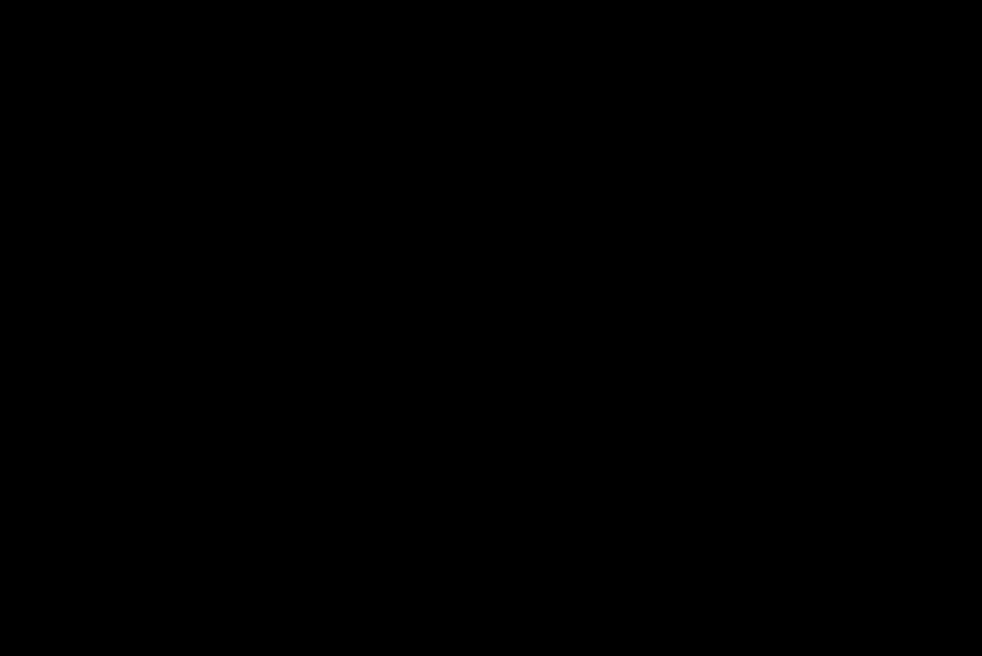